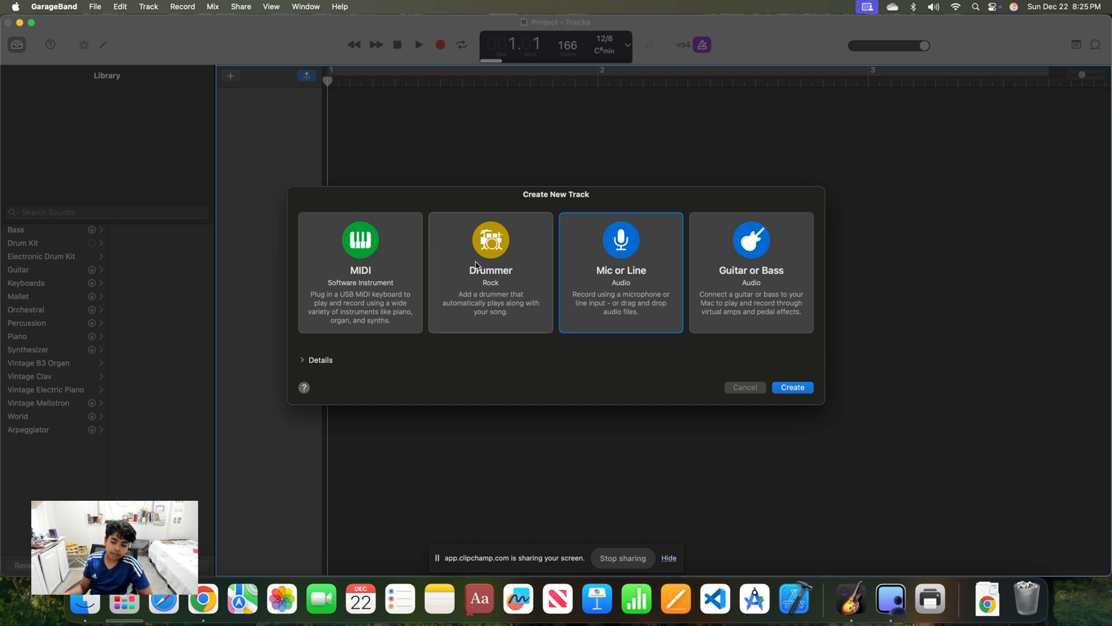
Create a new Drummer track and delete its automatically added SoCal region
{"action": "left_click", "coordinate": [491, 277]}
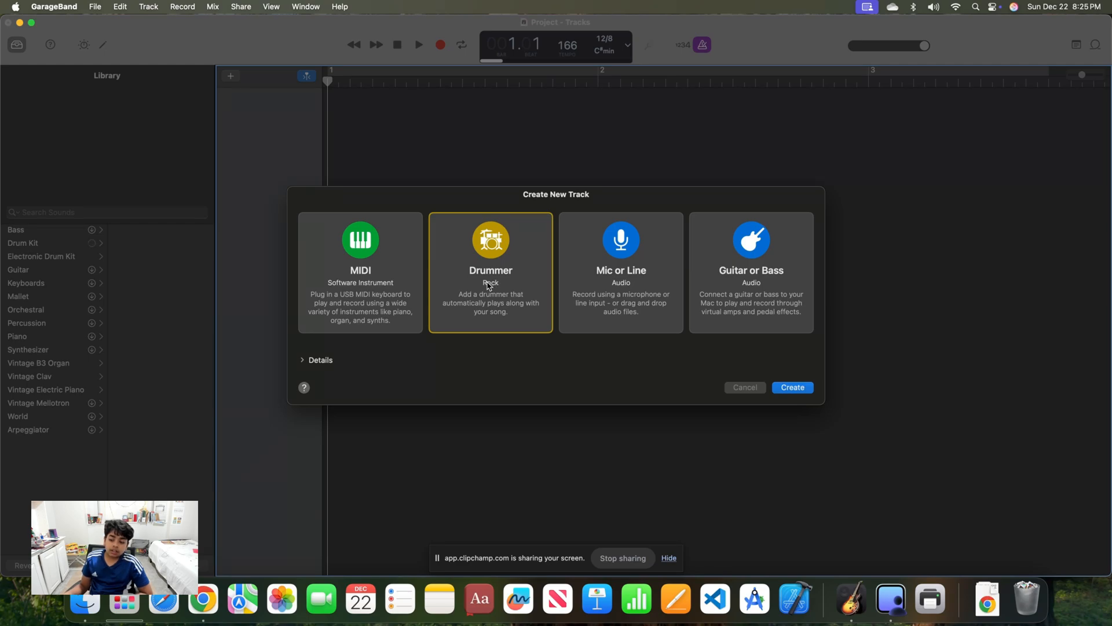
{"action": "left_click", "coordinate": [793, 387]}
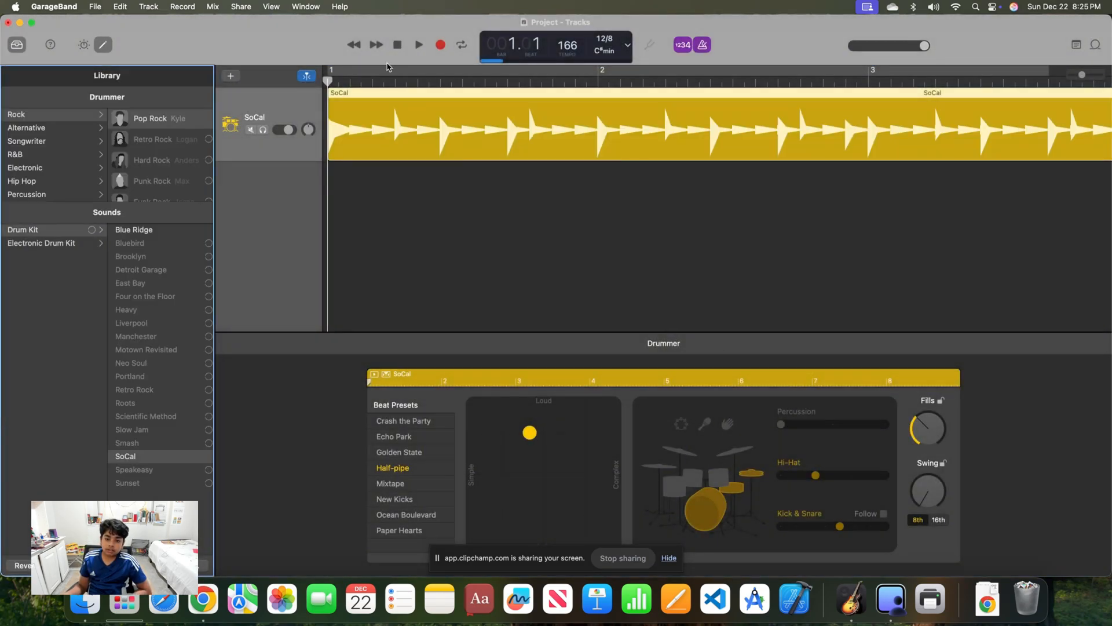
{"action": "left_click", "coordinate": [412, 129]}
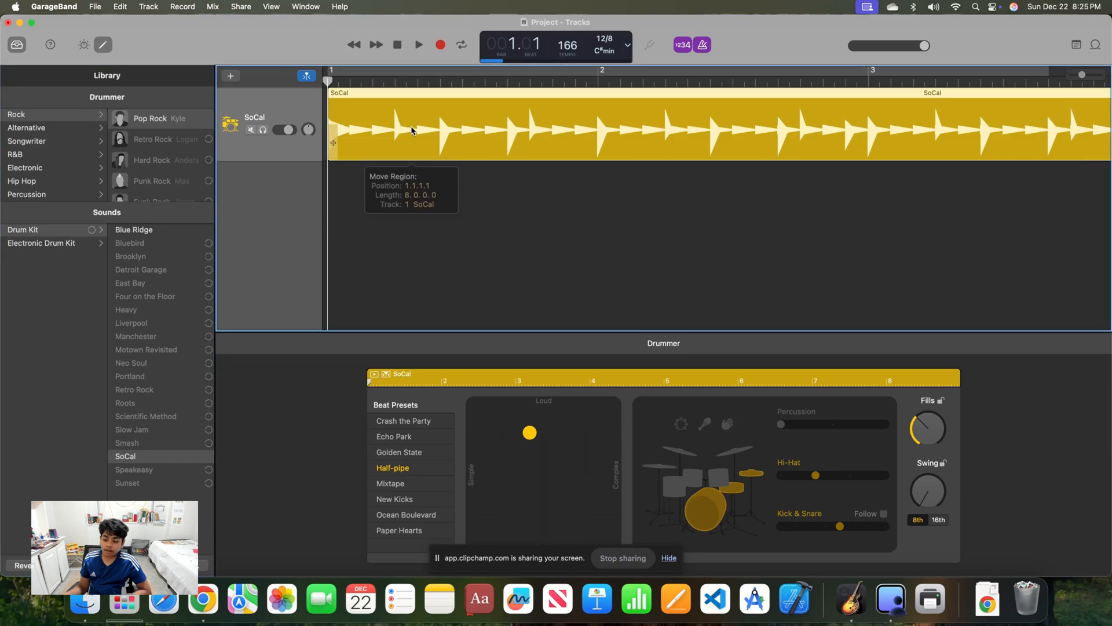
{"action": "key", "text": "Delete"}
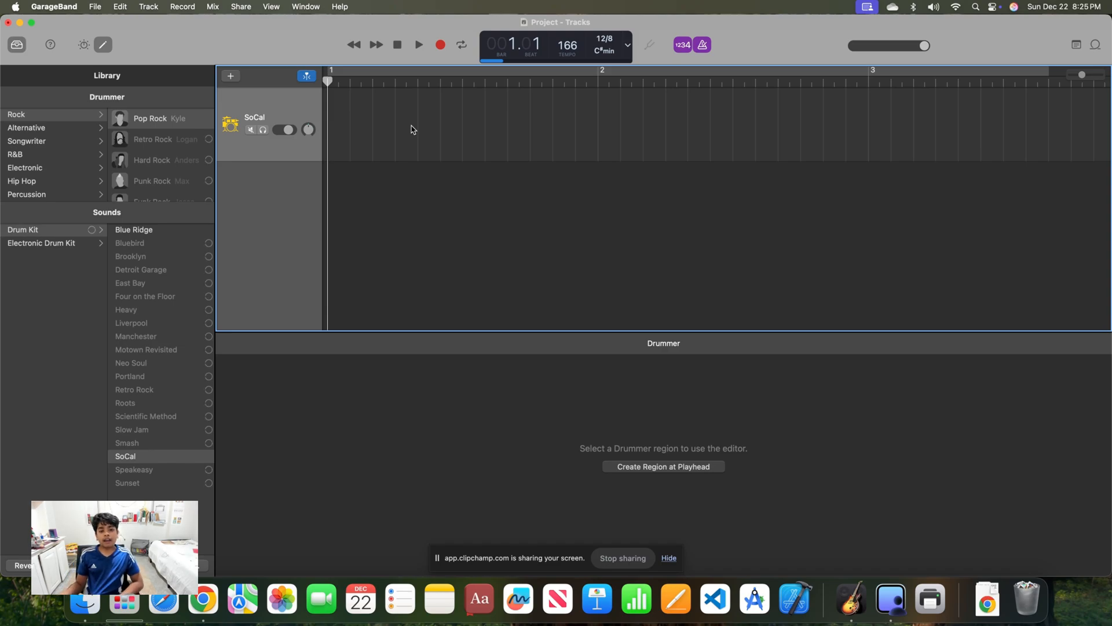
Look through the Electronic Drum Kit and Drum Kit sounds, then add a drummer region at bar 1 and play it briefly
{"action": "left_click", "coordinate": [82, 247]}
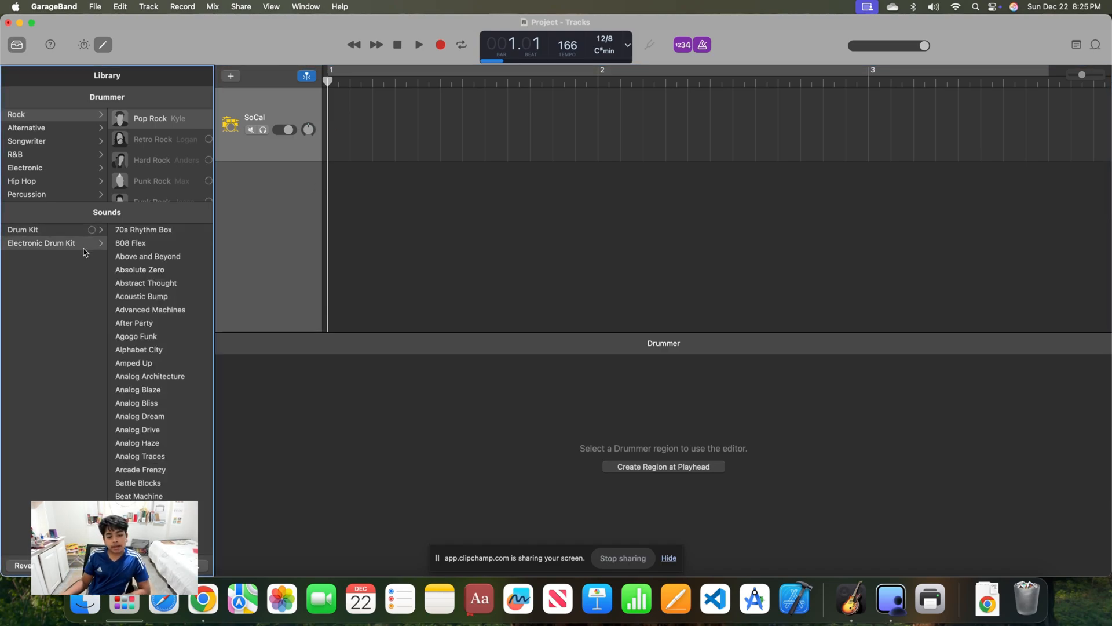
{"action": "left_click", "coordinate": [83, 232]}
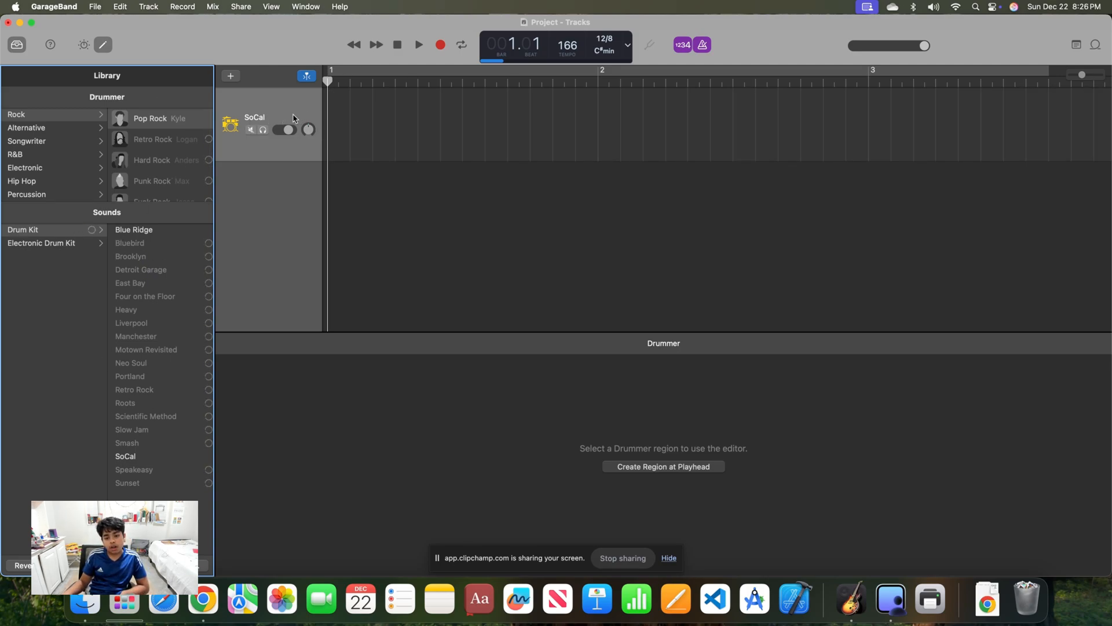
{"action": "left_click", "coordinate": [333, 127]}
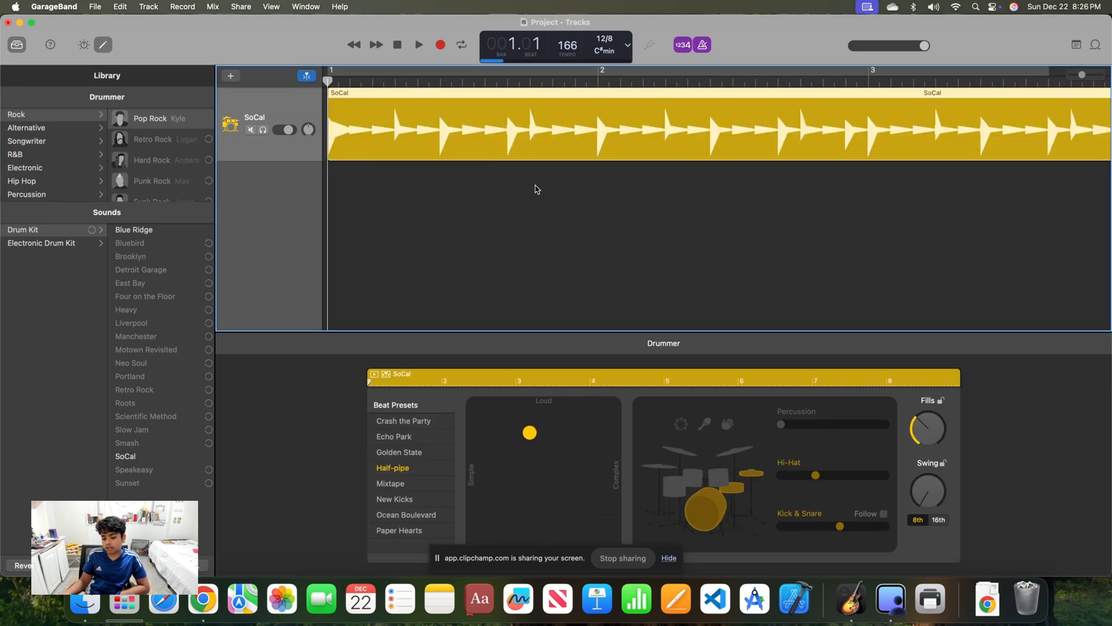
{"action": "left_click", "coordinate": [420, 46]}
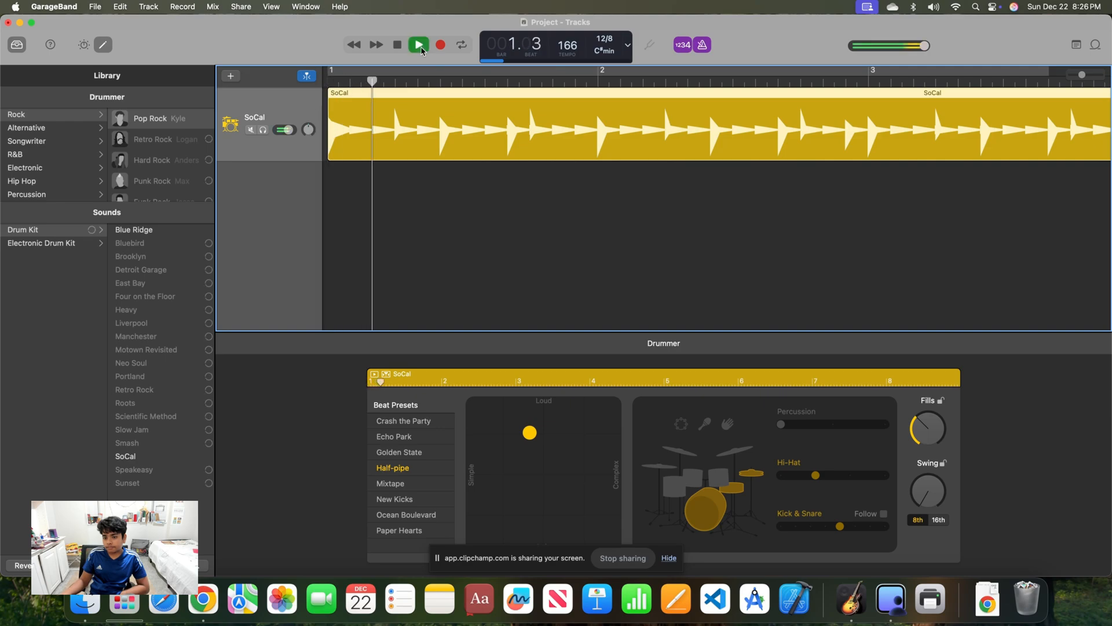
{"action": "left_click", "coordinate": [421, 49]}
Turn off the count-in and the metronome
{"action": "left_click", "coordinate": [677, 45]}
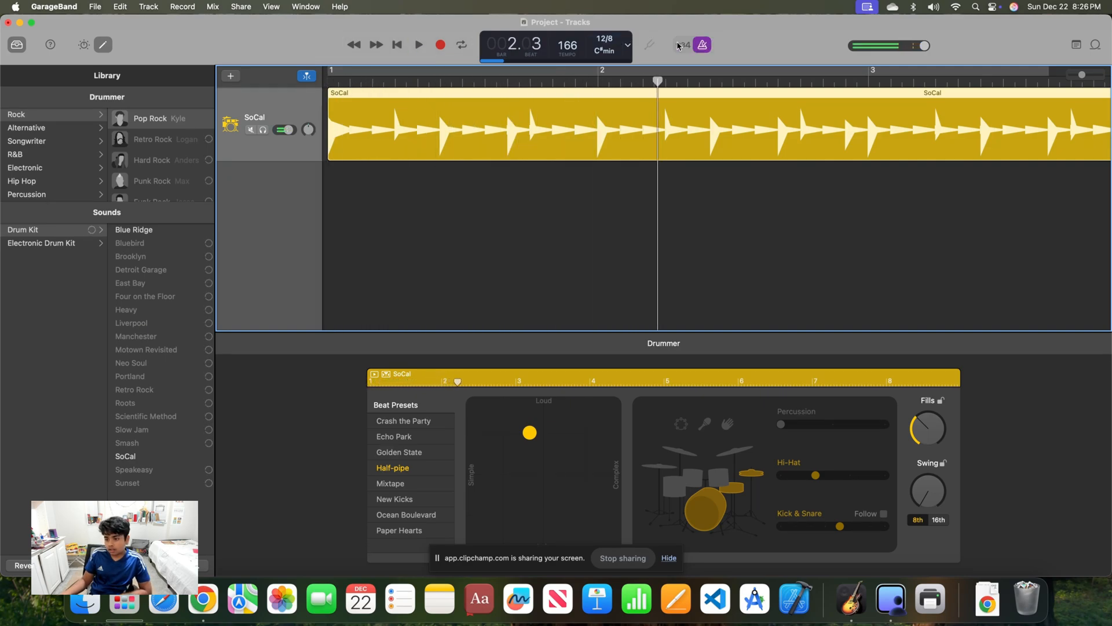
{"action": "left_click", "coordinate": [698, 46]}
Play the drummer region from the start at tempo 10, raise the tempo to 215 during playback, and stop
{"action": "left_click_drag", "start_coordinate": [571, 44], "coordinate": [571, 136]}
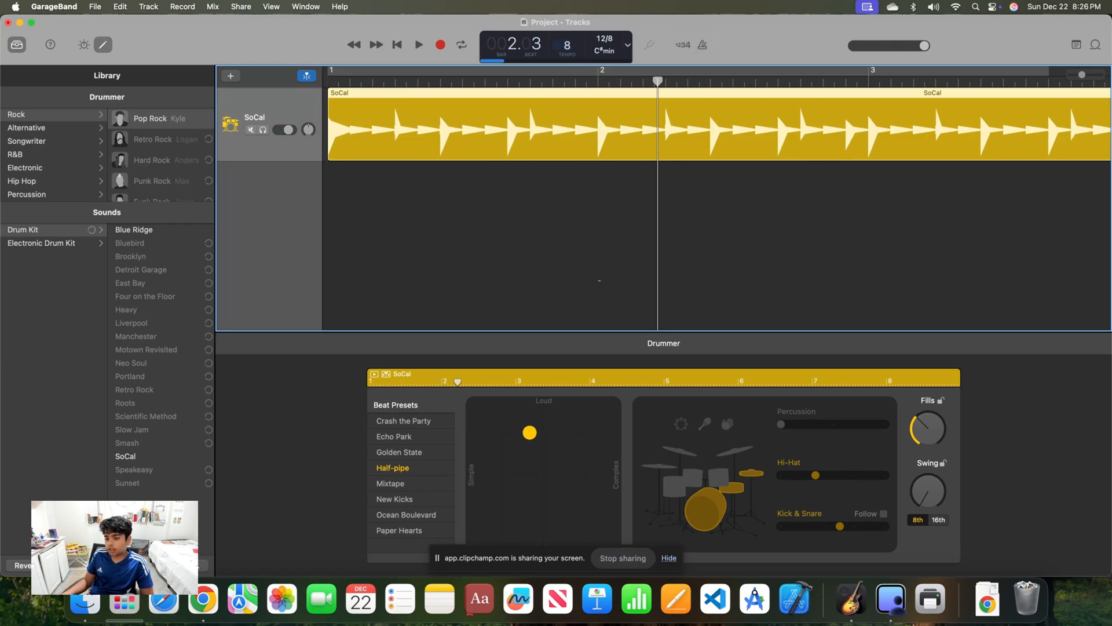
{"action": "left_click", "coordinate": [396, 45]}
{"action": "left_click", "coordinate": [418, 44]}
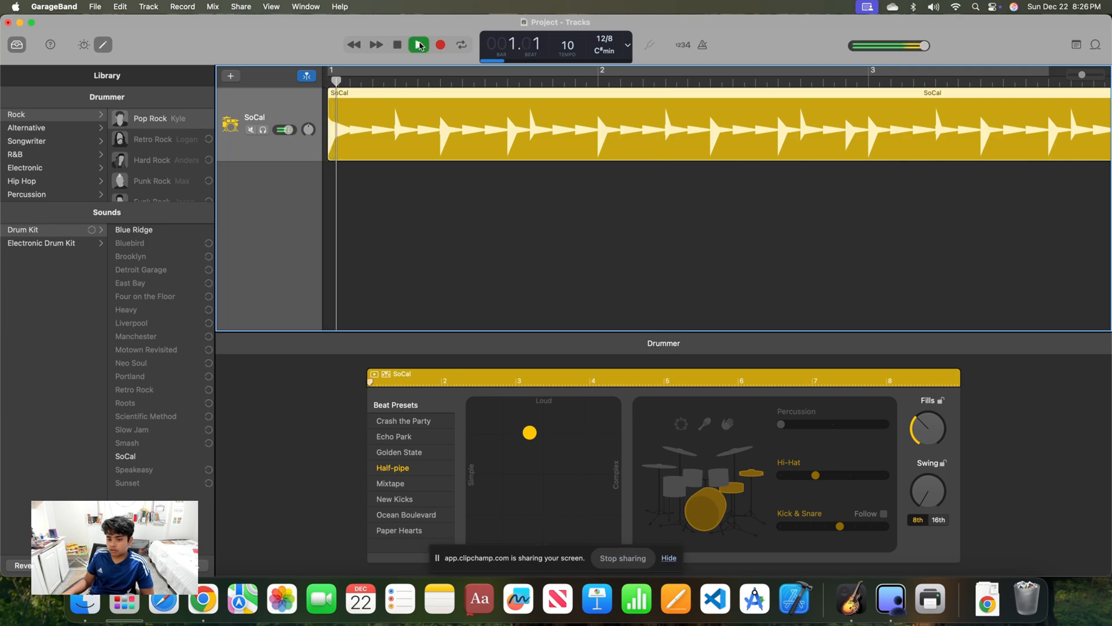
{"action": "left_click_drag", "start_coordinate": [571, 46], "coordinate": [571, 0]}
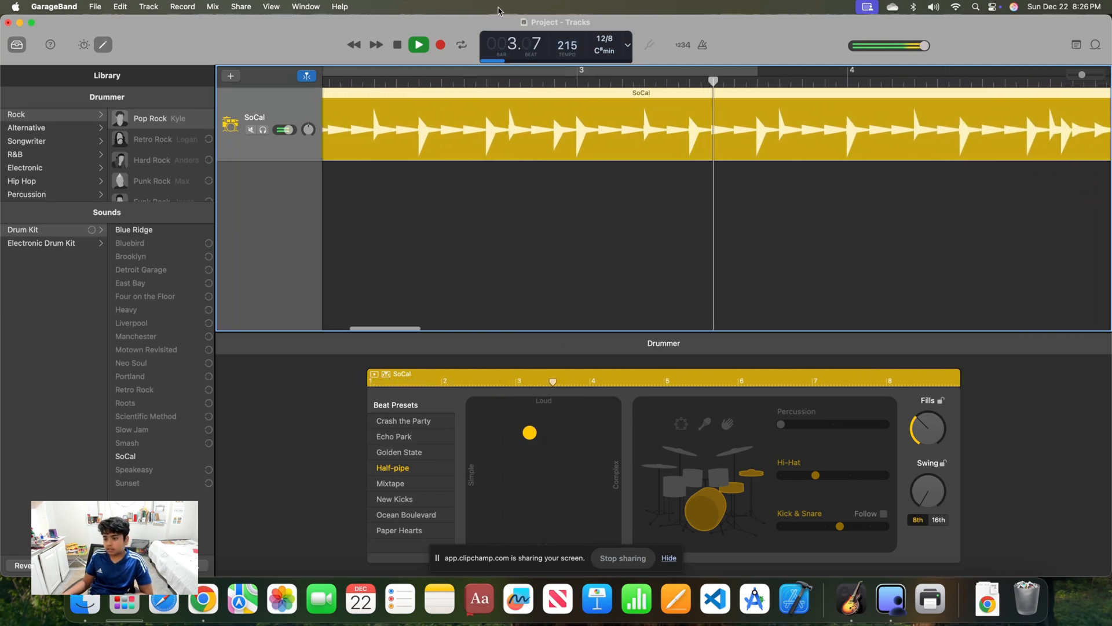
{"action": "key", "text": "space"}
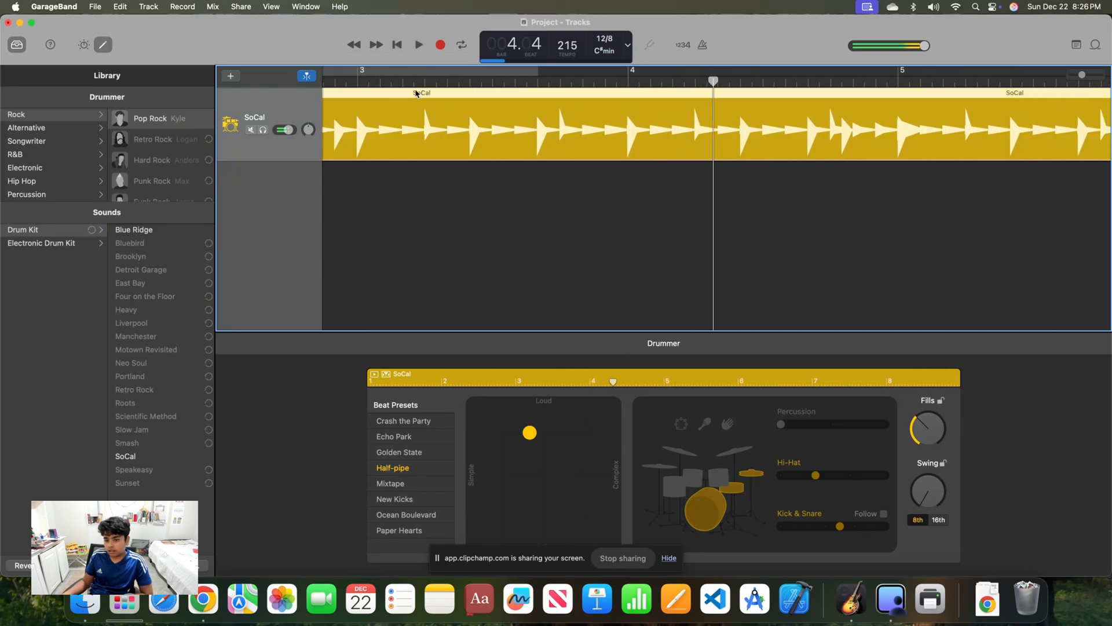
Delete the SoCal region and change the track's sound to the Neon electronic drum kit
{"action": "key", "text": "Delete"}
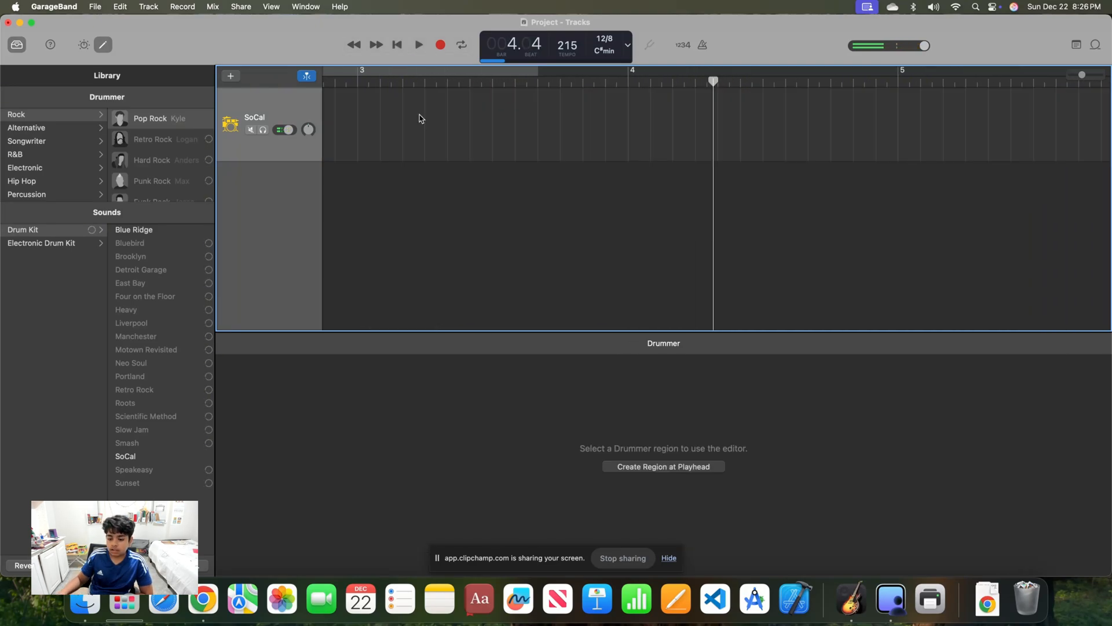
{"action": "left_click", "coordinate": [86, 244]}
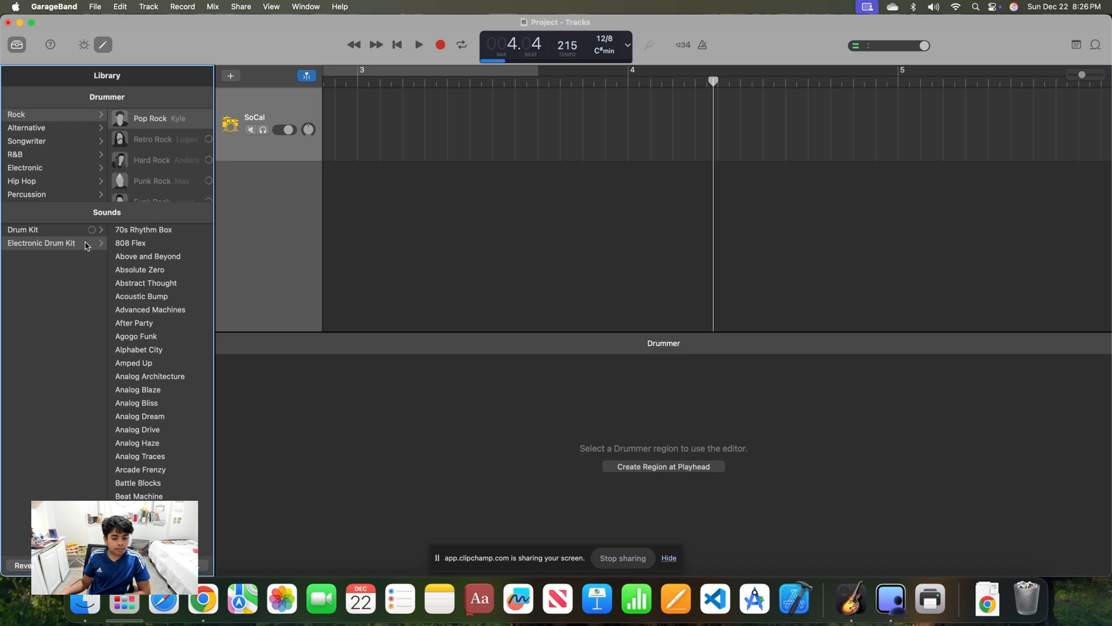
{"action": "scroll", "coordinate": [172, 291], "scroll_direction": "down", "scroll_amount": 15}
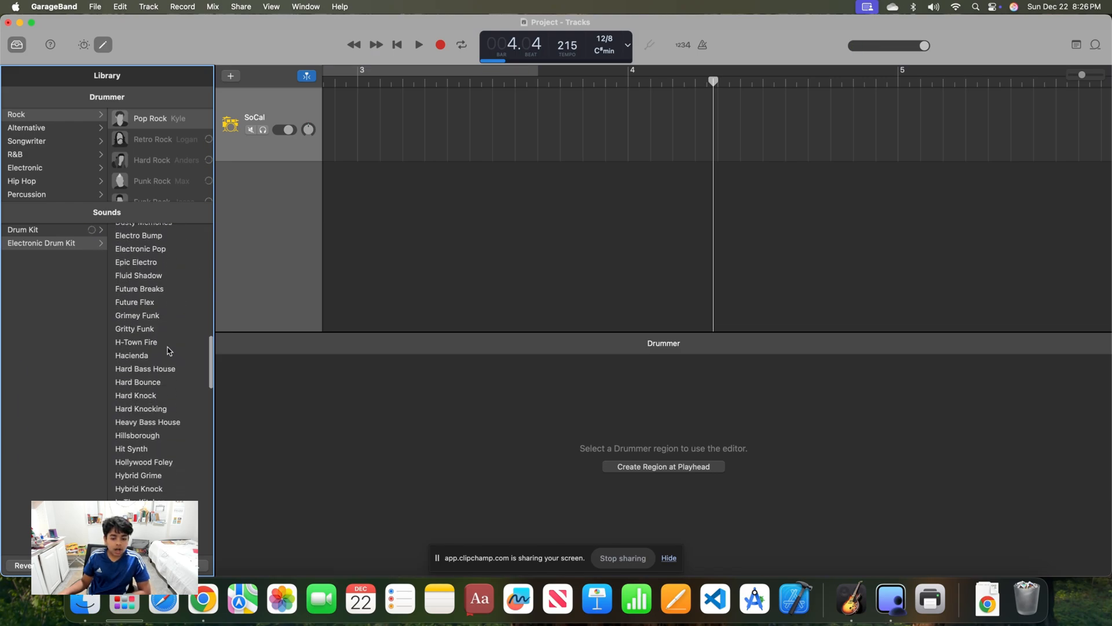
{"action": "scroll", "coordinate": [167, 349], "scroll_direction": "down", "scroll_amount": 7}
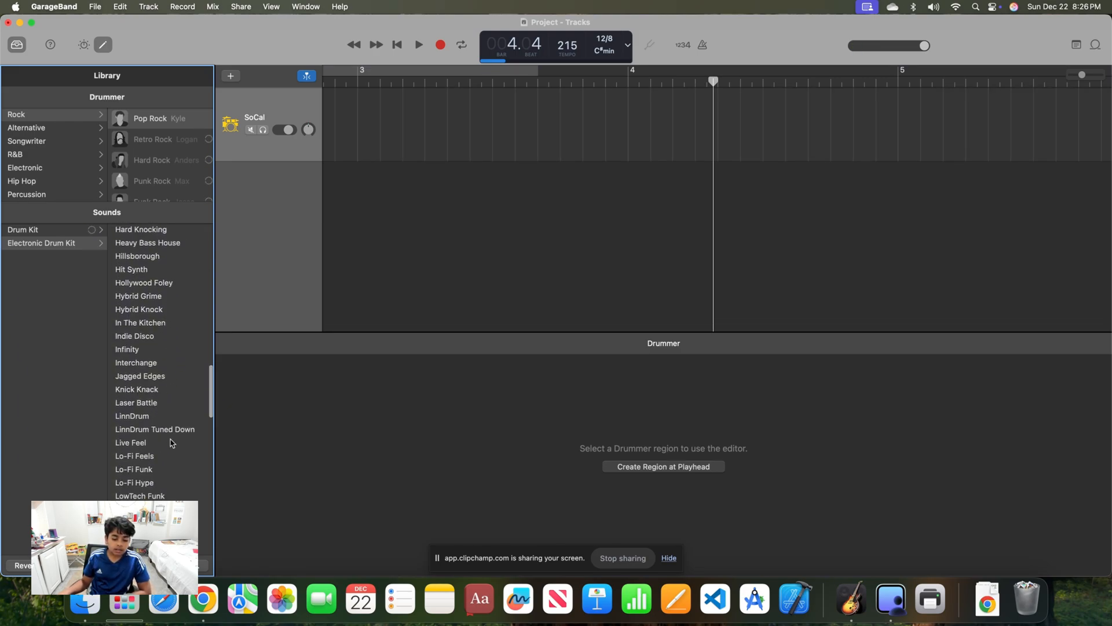
{"action": "scroll", "coordinate": [168, 429], "scroll_direction": "down", "scroll_amount": 3}
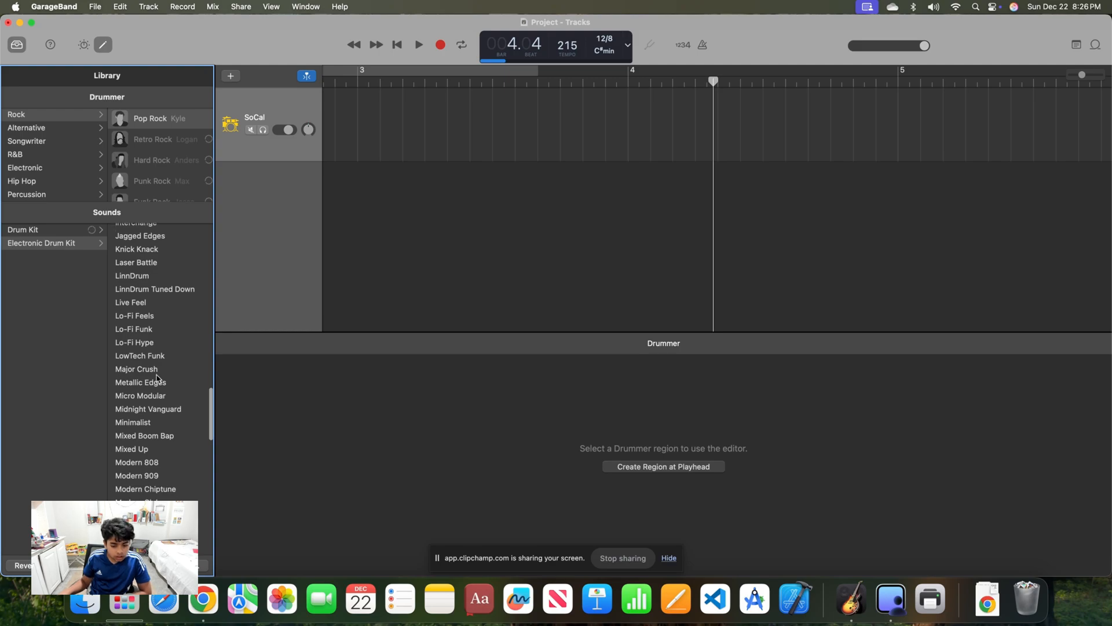
{"action": "scroll", "coordinate": [160, 391], "scroll_direction": "down", "scroll_amount": 10}
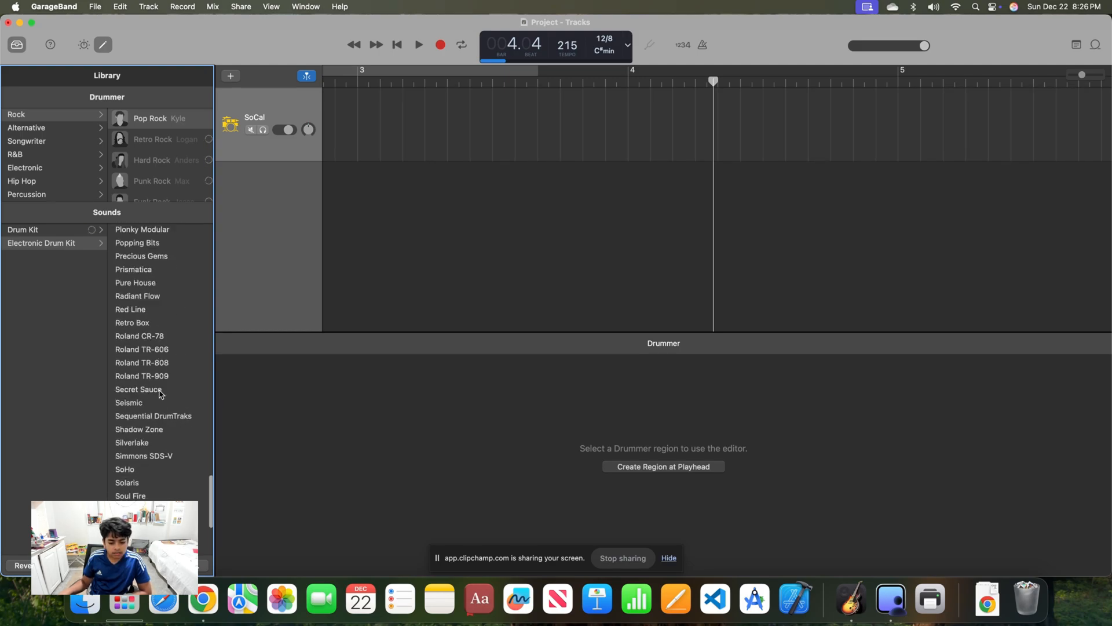
{"action": "scroll", "coordinate": [161, 393], "scroll_direction": "down", "scroll_amount": 4}
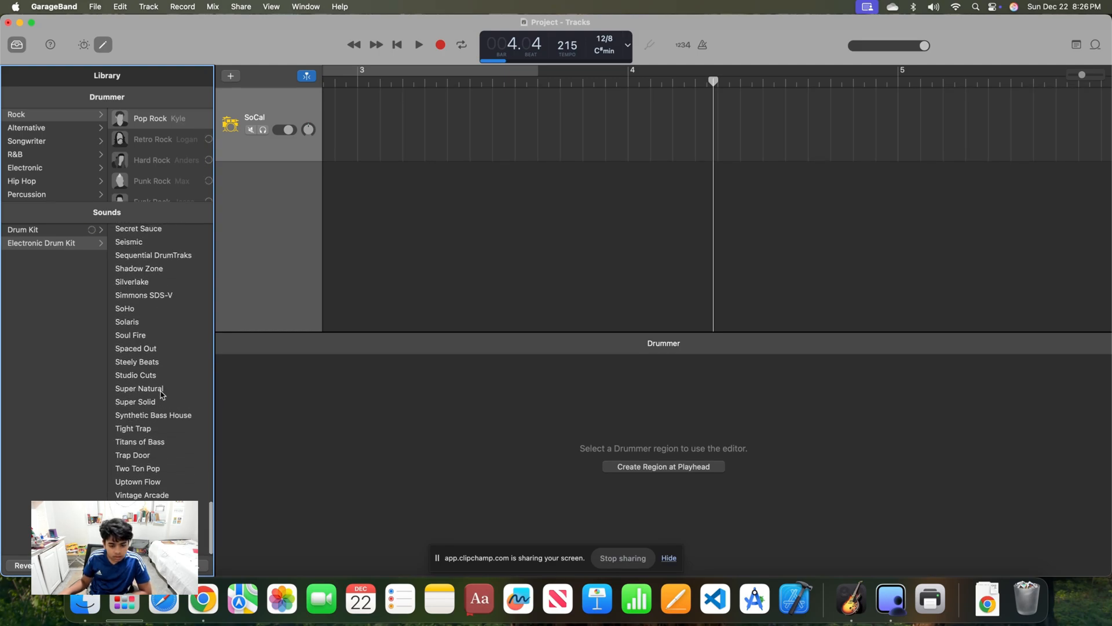
{"action": "scroll", "coordinate": [161, 394], "scroll_direction": "up", "scroll_amount": 8}
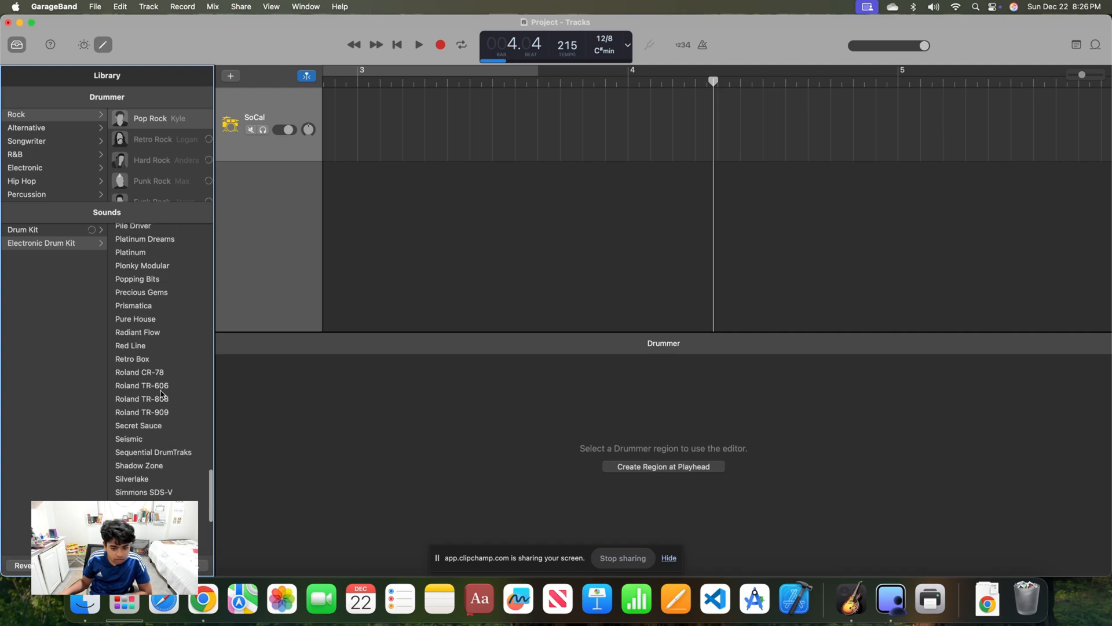
{"action": "scroll", "coordinate": [161, 394], "scroll_direction": "up", "scroll_amount": 4}
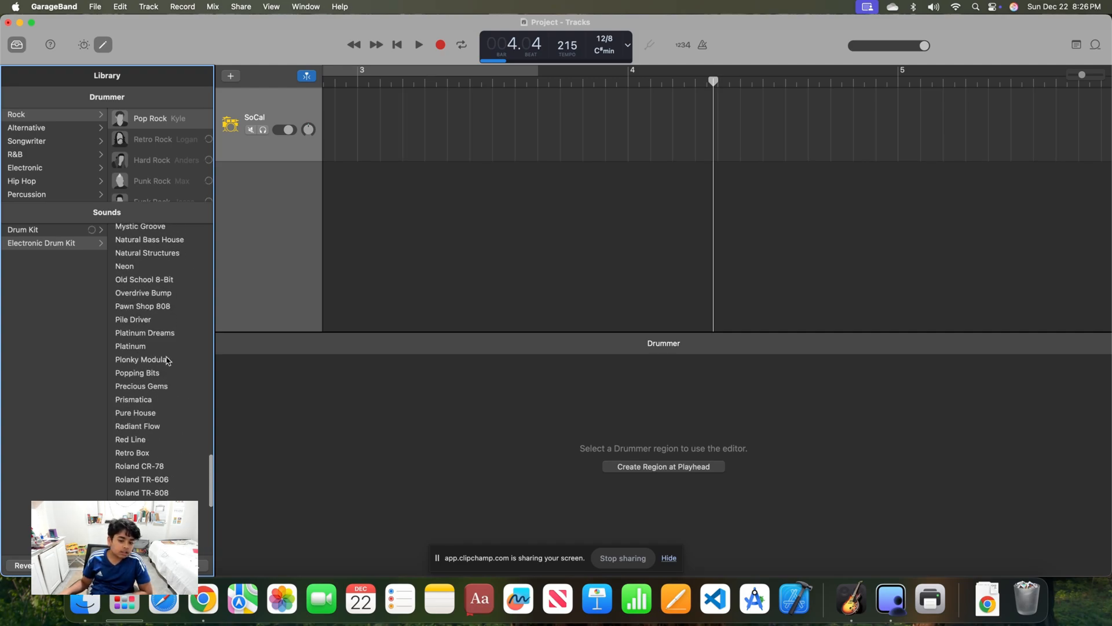
{"action": "left_click", "coordinate": [139, 253]}
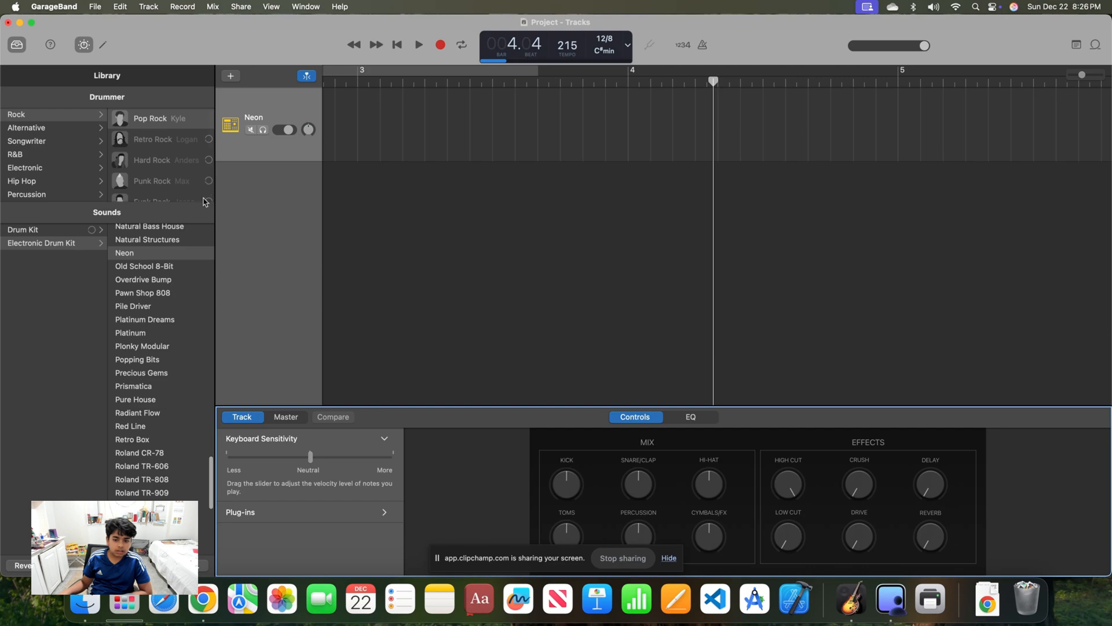
Add a drummer region at bar 1 of the Neon track and play it briefly from the start
{"action": "left_click", "coordinate": [318, 114]}
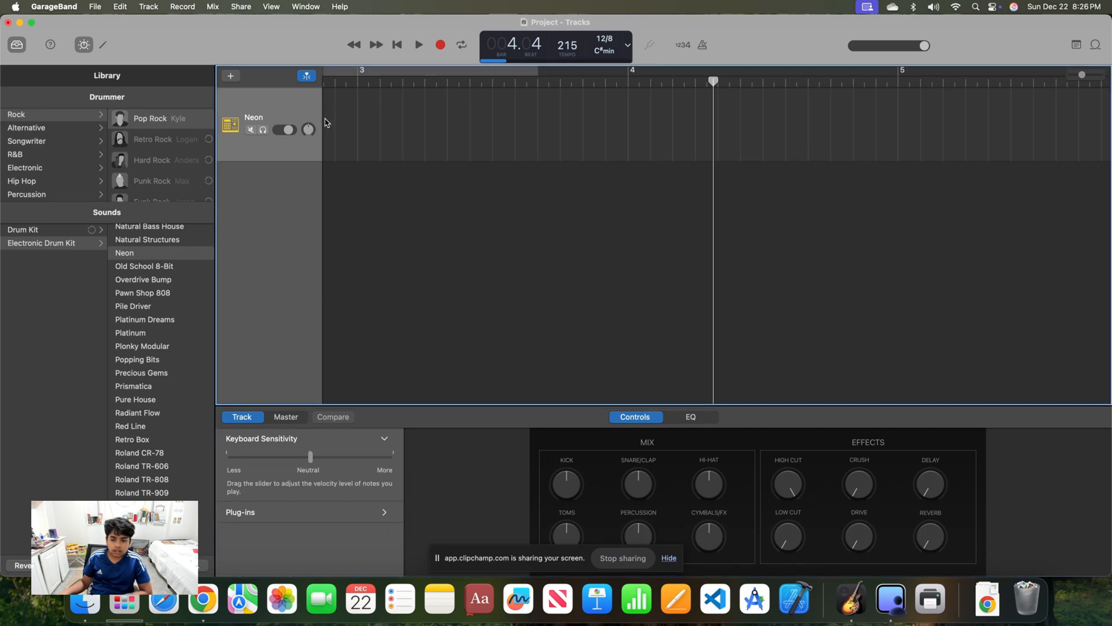
{"action": "left_click", "coordinate": [400, 44]}
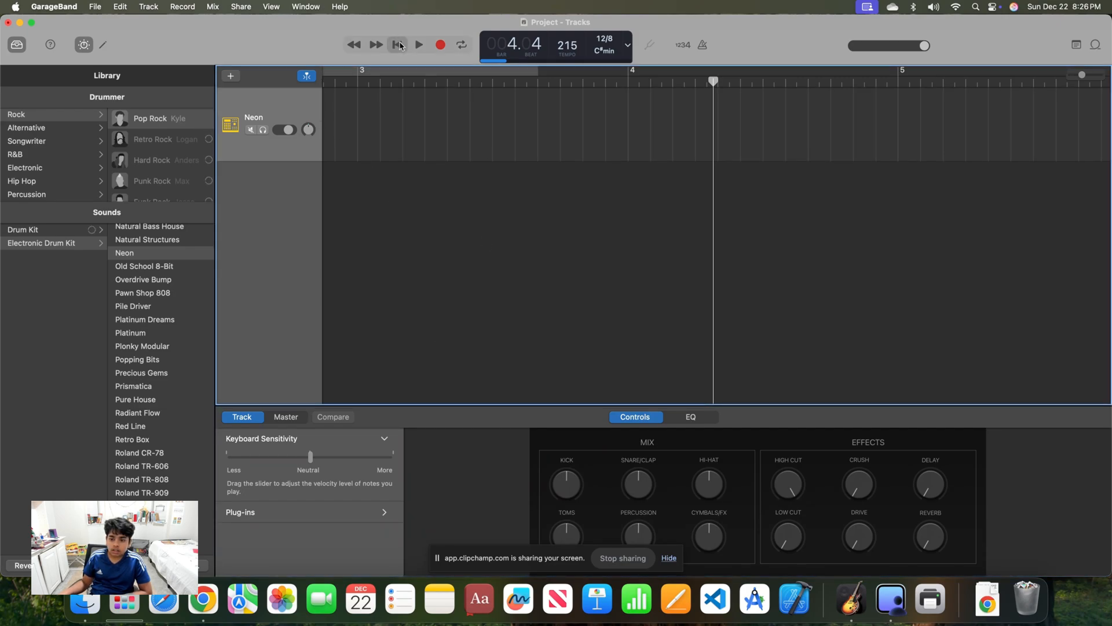
{"action": "left_click", "coordinate": [331, 118]}
{"action": "left_click", "coordinate": [332, 126]}
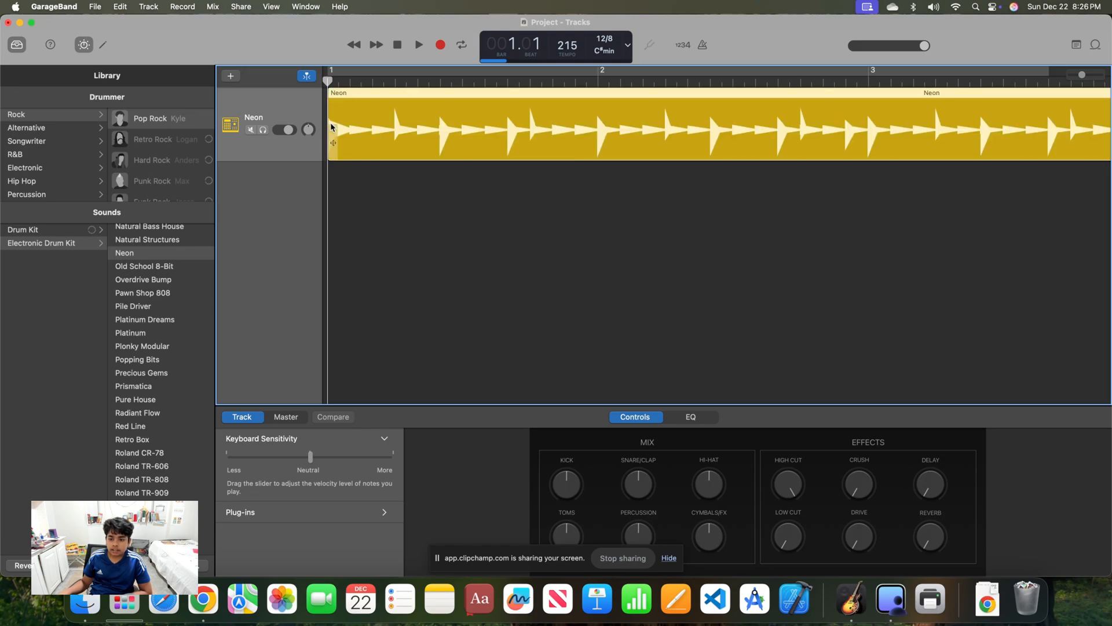
{"action": "left_click", "coordinate": [420, 44]}
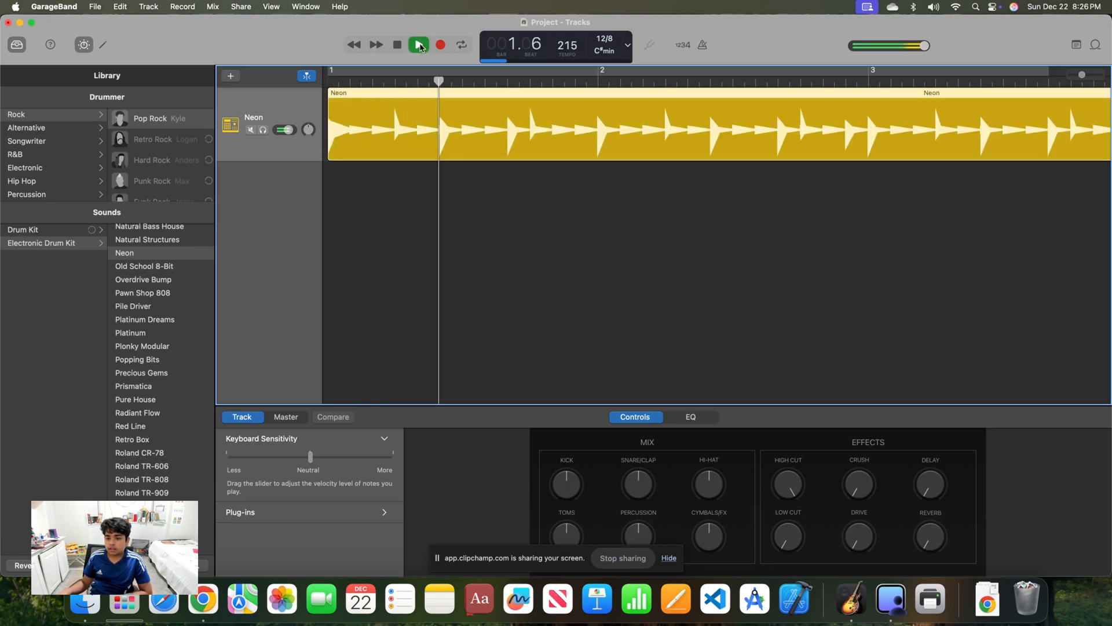
{"action": "left_click", "coordinate": [419, 45]}
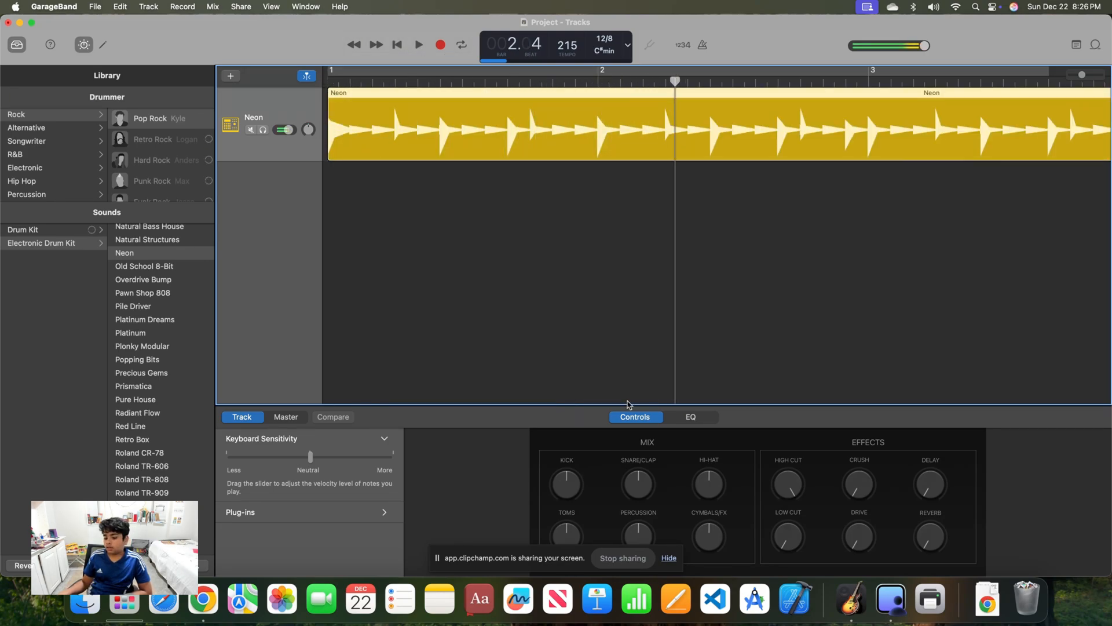
Adjust the Neon track's knobs: raise Snare/Clap and Crush, and lower Hi-Hat, Percussion and High Cut
{"action": "left_click_drag", "start_coordinate": [641, 470], "coordinate": [676, 485]}
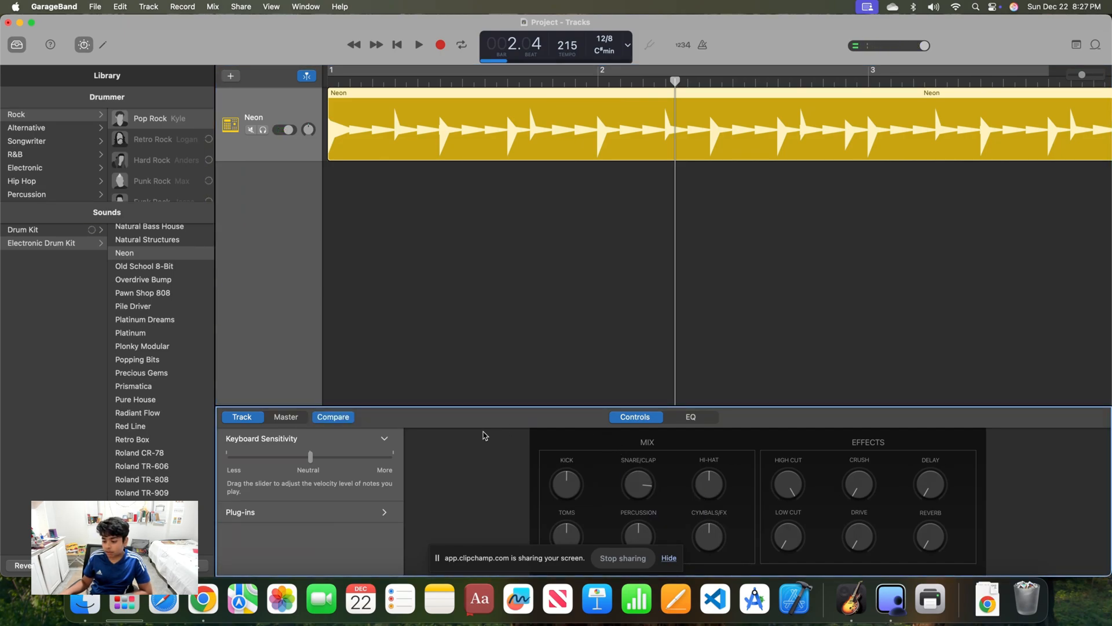
{"action": "left_click_drag", "start_coordinate": [695, 459], "coordinate": [656, 460]}
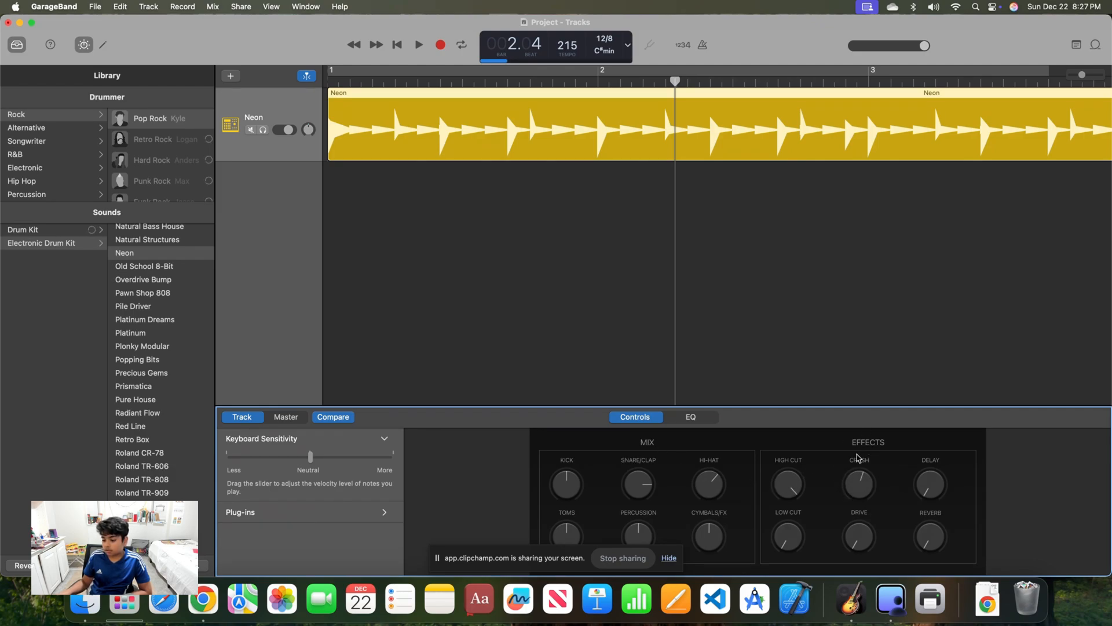
{"action": "left_click_drag", "start_coordinate": [829, 576], "coordinate": [822, 556]}
{"action": "left_click_drag", "start_coordinate": [757, 501], "coordinate": [753, 460]}
{"action": "left_click_drag", "start_coordinate": [842, 511], "coordinate": [769, 535]}
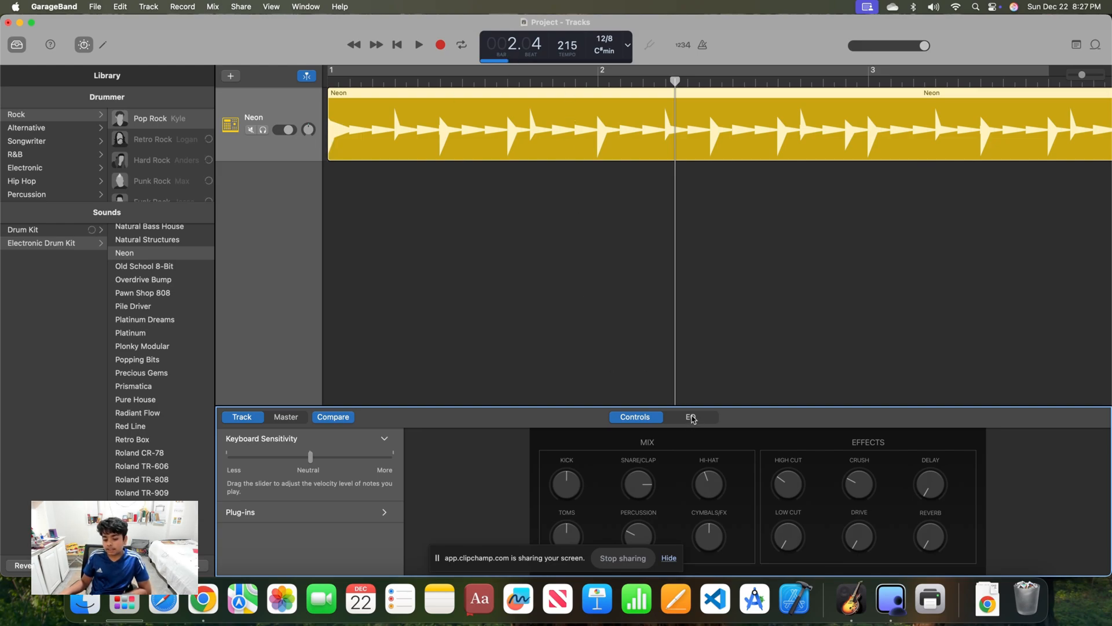
Turn down the master output's Limiter knob and switch on Limiter, Compression, Bright and Squeeze
{"action": "left_click", "coordinate": [282, 418]}
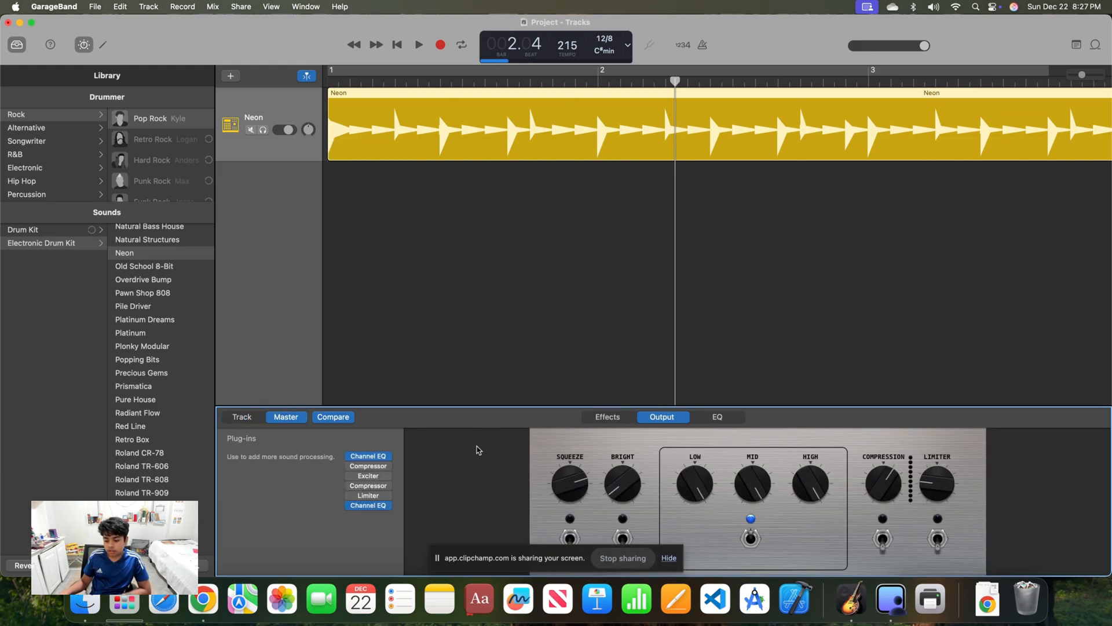
{"action": "mouse_move", "coordinate": [934, 476]}
{"action": "left_mouse_down"}
{"action": "mouse_move", "coordinate": [966, 493]}
{"action": "mouse_move", "coordinate": [928, 490]}
{"action": "left_mouse_up"}
{"action": "left_click", "coordinate": [934, 541]}
{"action": "left_click", "coordinate": [883, 539]}
{"action": "left_click", "coordinate": [623, 537]}
{"action": "left_click", "coordinate": [570, 537]}
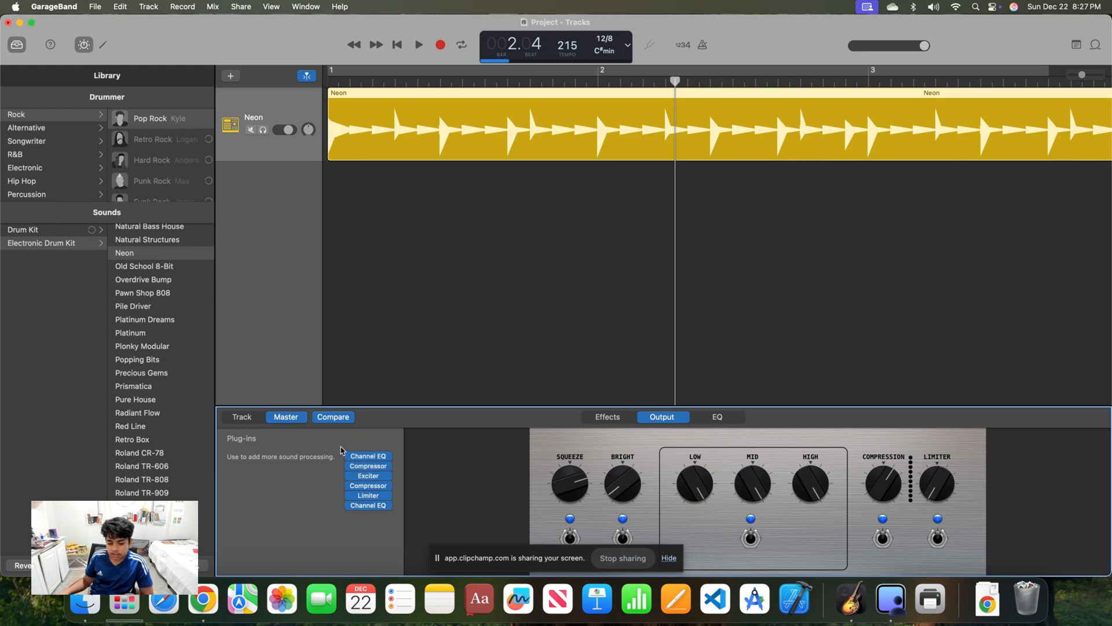
Adjust the Repeat, Color and Time knobs of the Master Echo effect
{"action": "left_click", "coordinate": [615, 418]}
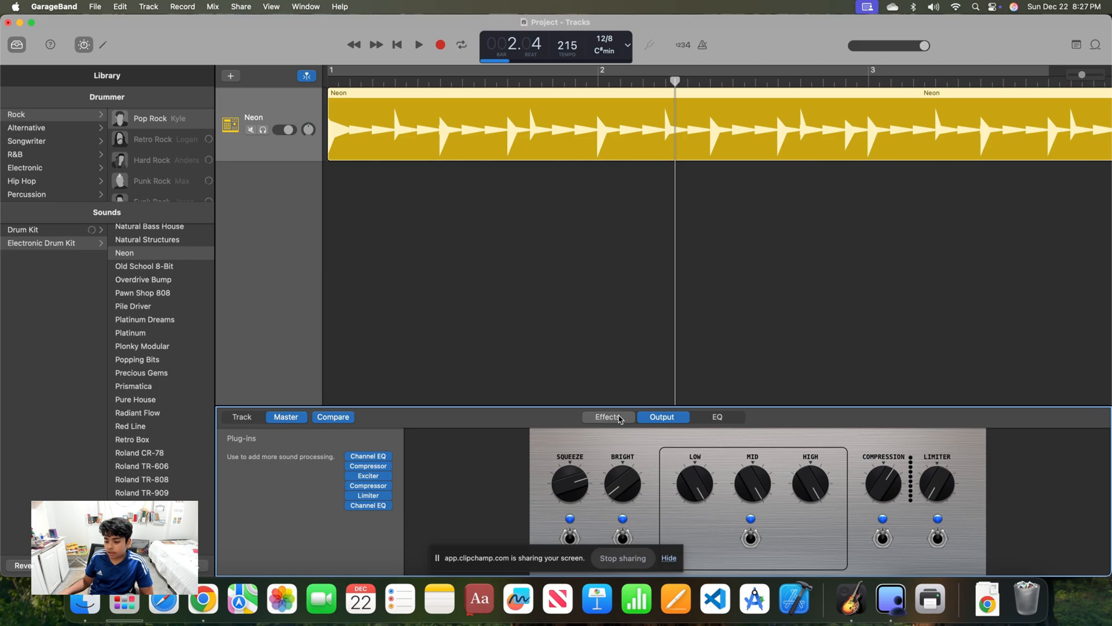
{"action": "mouse_move", "coordinate": [728, 483]}
{"action": "left_mouse_down"}
{"action": "mouse_move", "coordinate": [737, 503]}
{"action": "mouse_move", "coordinate": [716, 475]}
{"action": "left_mouse_up"}
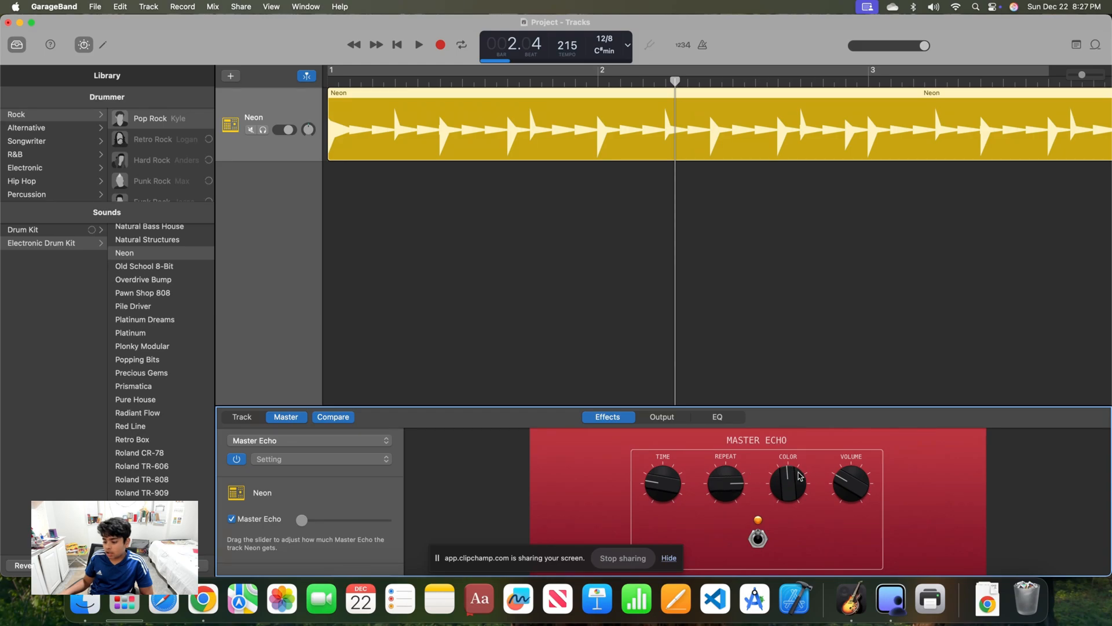
{"action": "left_click_drag", "start_coordinate": [809, 479], "coordinate": [860, 483]}
{"action": "left_click_drag", "start_coordinate": [660, 482], "coordinate": [658, 477]}
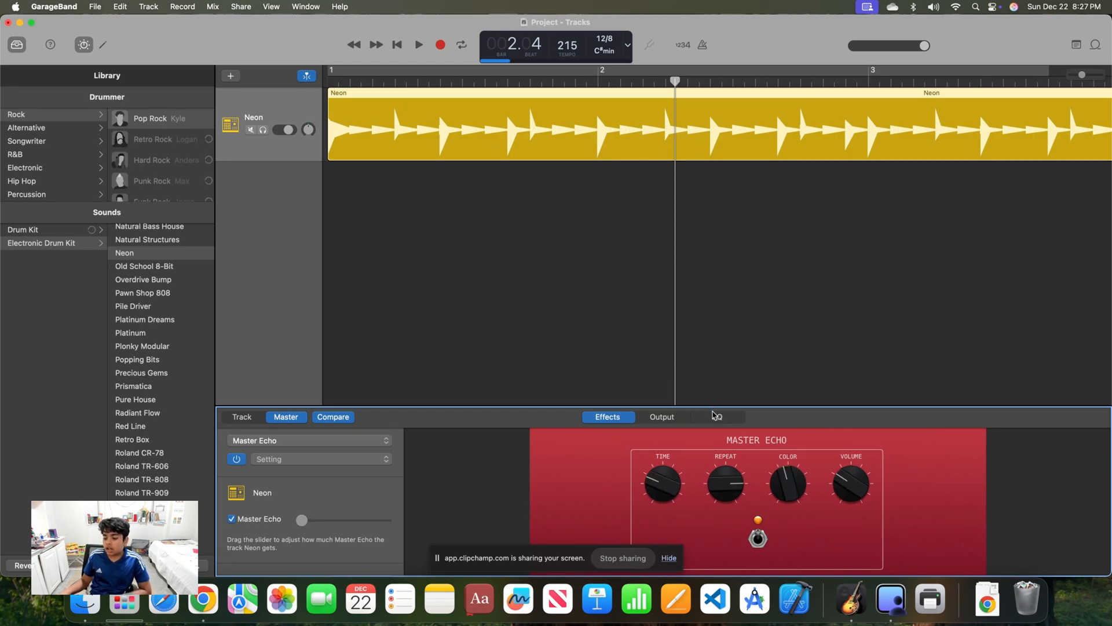
Shape the master EQ with the high shelf at 20 Hz and about -11.3 dB, and the low shelf boosted near 20000 Hz
{"action": "left_click", "coordinate": [716, 417]}
{"action": "left_click", "coordinate": [864, 485]}
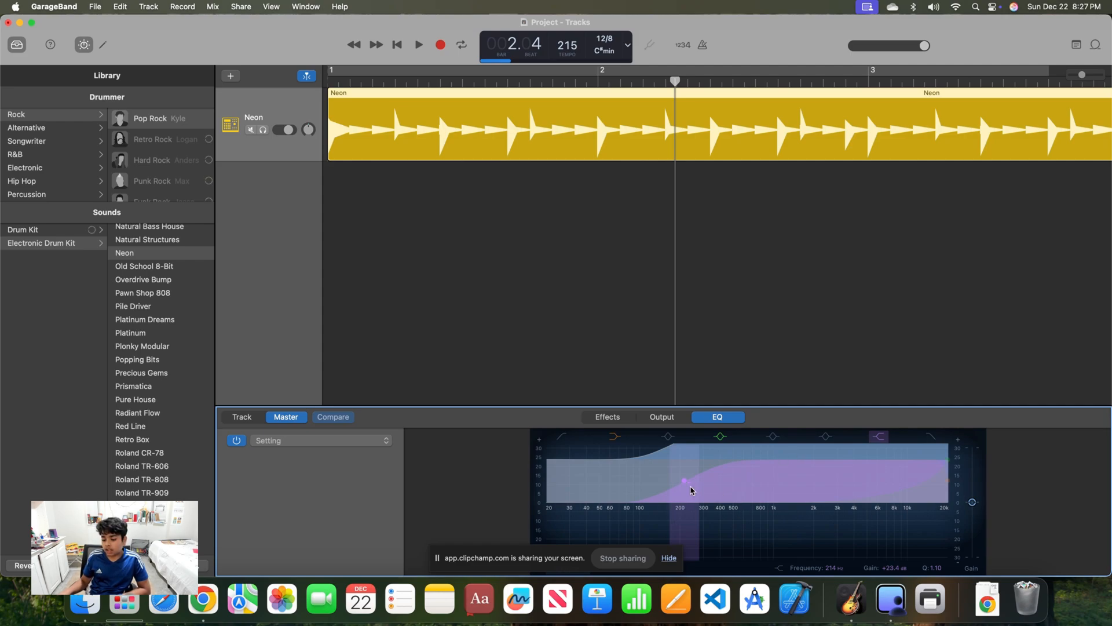
{"action": "left_click_drag", "start_coordinate": [685, 483], "coordinate": [585, 459]}
{"action": "left_click_drag", "start_coordinate": [699, 508], "coordinate": [545, 493]}
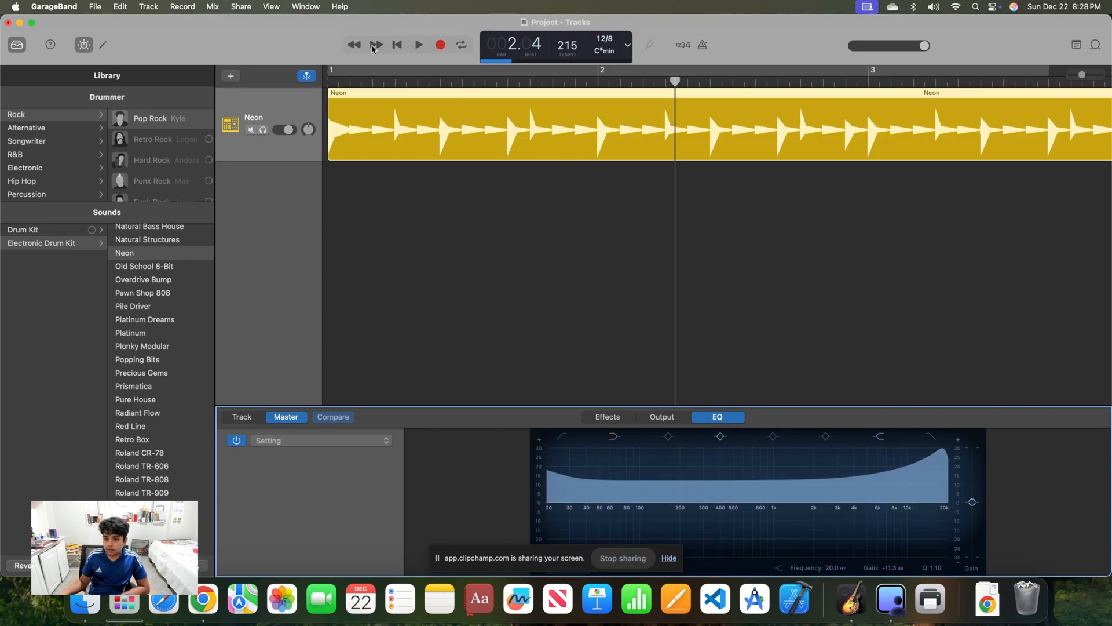
Play the beat from the start and raise the master EQ's shelf and mid bands to a near-maximum boost across the spectrum
{"action": "left_click", "coordinate": [395, 45]}
{"action": "left_click", "coordinate": [418, 45]}
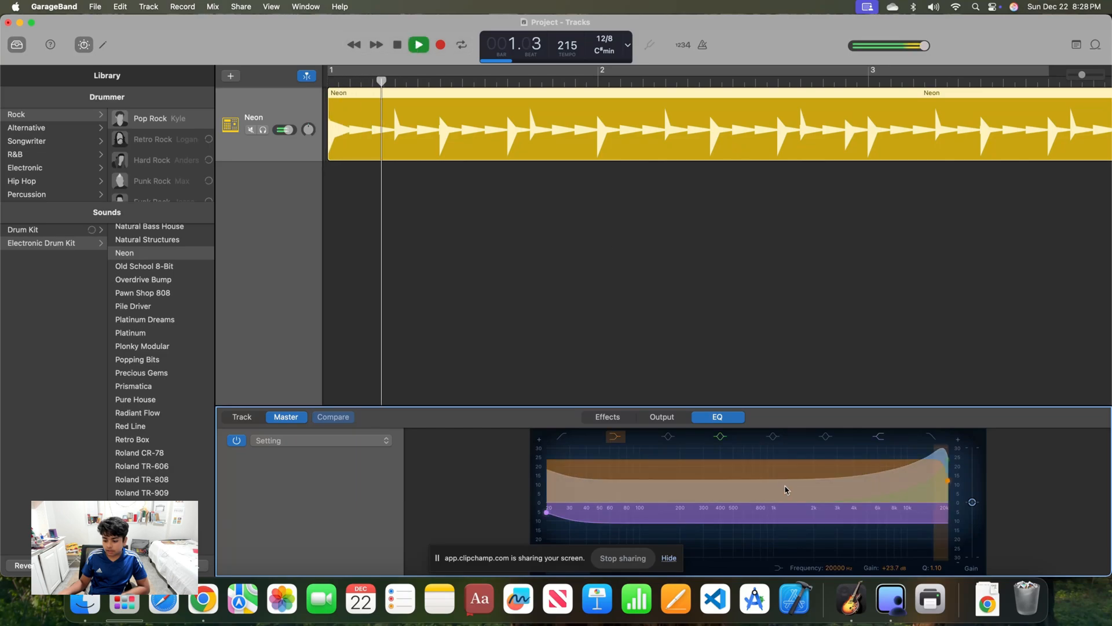
{"action": "left_click_drag", "start_coordinate": [781, 515], "coordinate": [769, 467]}
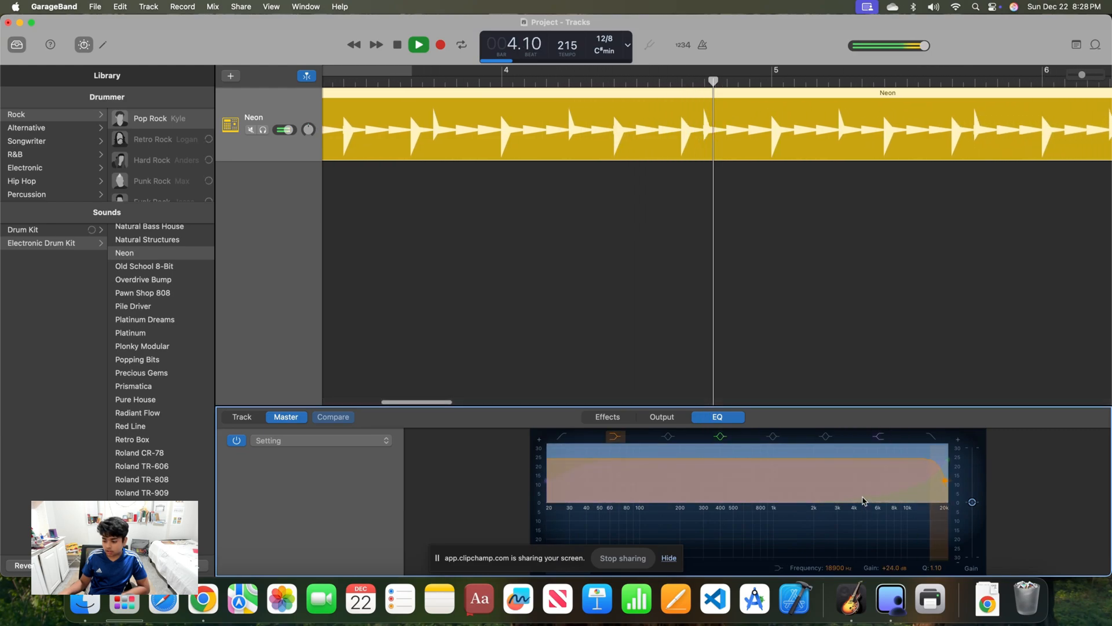
{"action": "left_click_drag", "start_coordinate": [782, 490], "coordinate": [898, 407]}
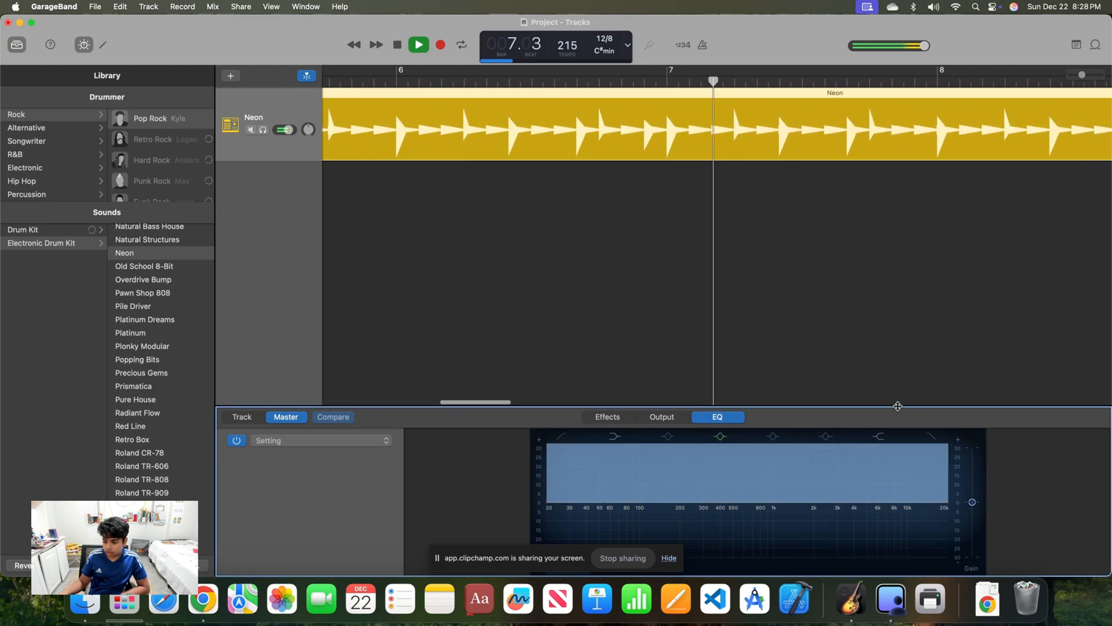
{"action": "left_click_drag", "start_coordinate": [929, 459], "coordinate": [753, 459]}
{"action": "left_click_drag", "start_coordinate": [692, 394], "coordinate": [749, 536]}
{"action": "left_click", "coordinate": [720, 435]}
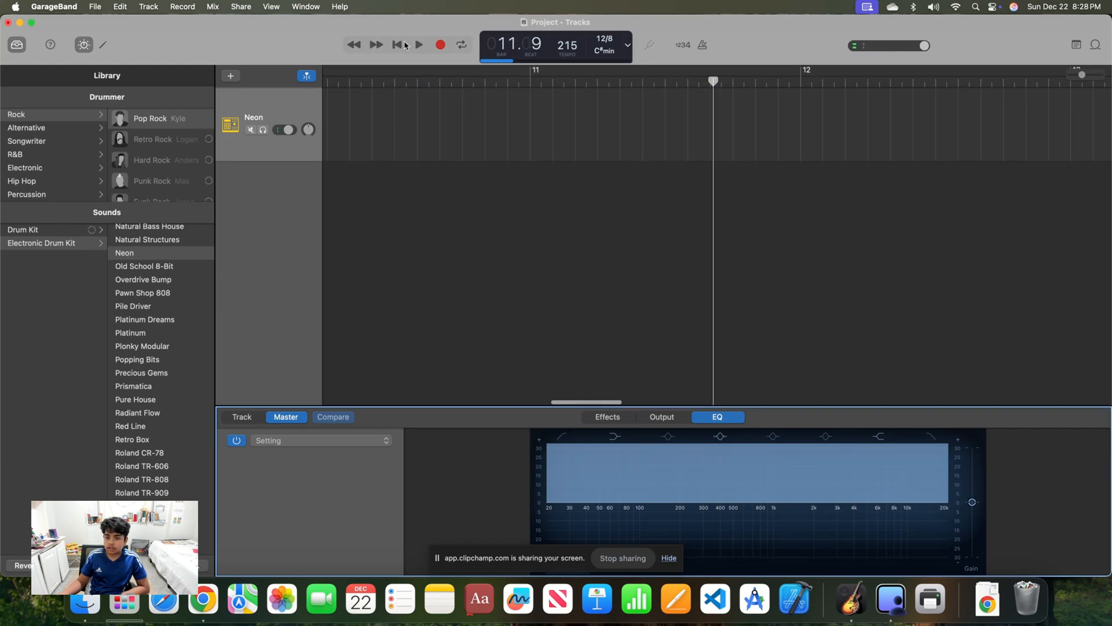
Cut a narrow dip near 1 kHz in the master EQ while replaying the beat, and return the playhead to the start
{"action": "left_click", "coordinate": [405, 45]}
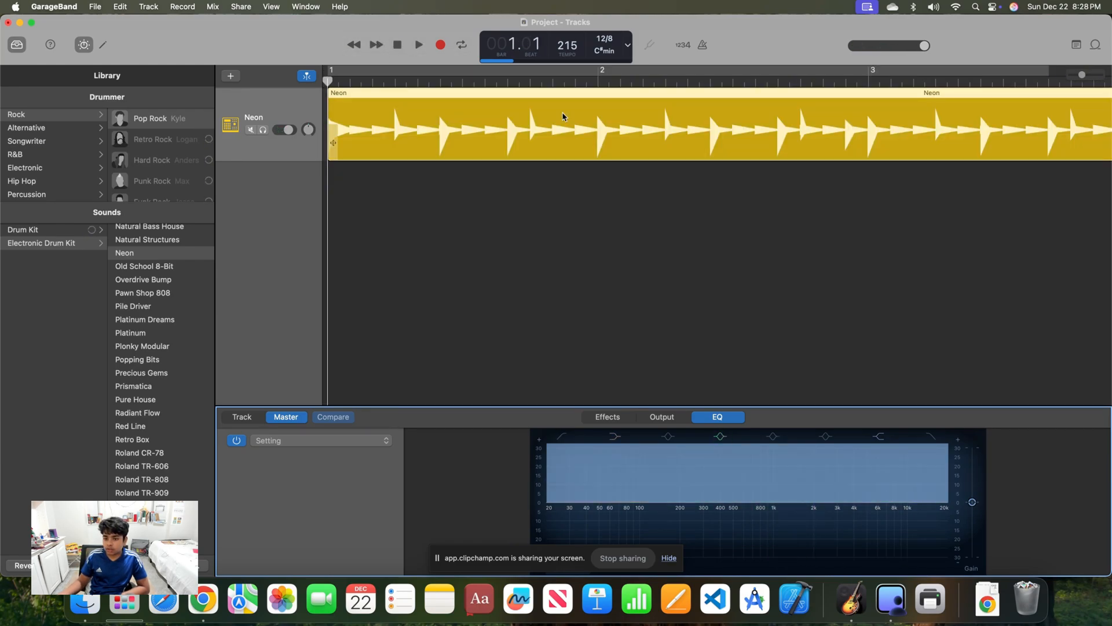
{"action": "left_click", "coordinate": [417, 46]}
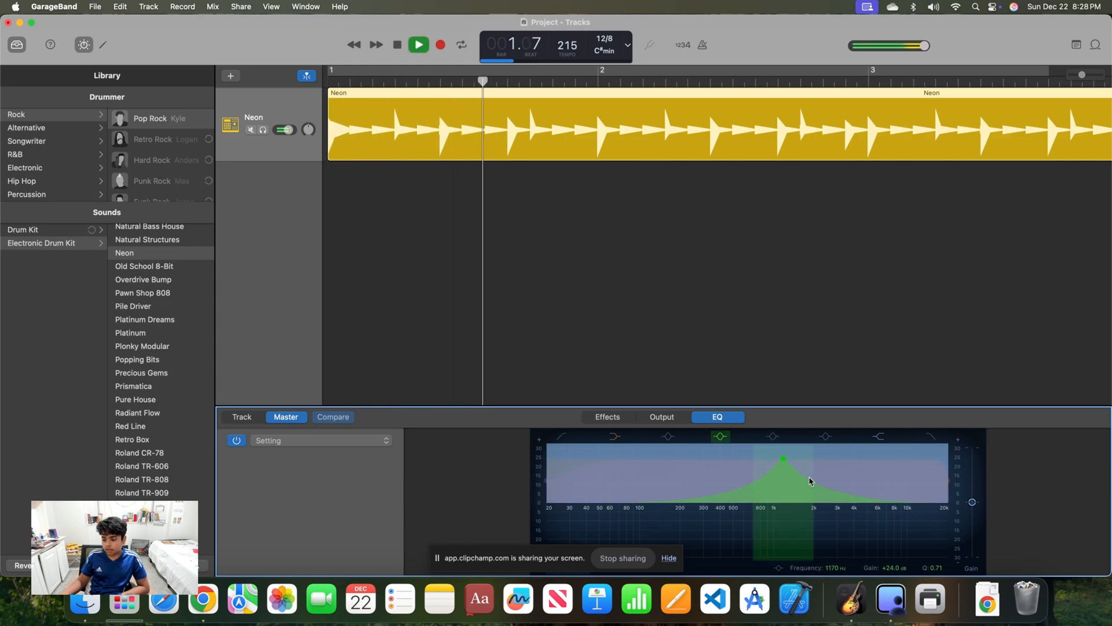
{"action": "mouse_move", "coordinate": [782, 578]}
{"action": "left_mouse_down"}
{"action": "mouse_move", "coordinate": [791, 420]}
{"action": "mouse_move", "coordinate": [783, 559]}
{"action": "left_mouse_up"}
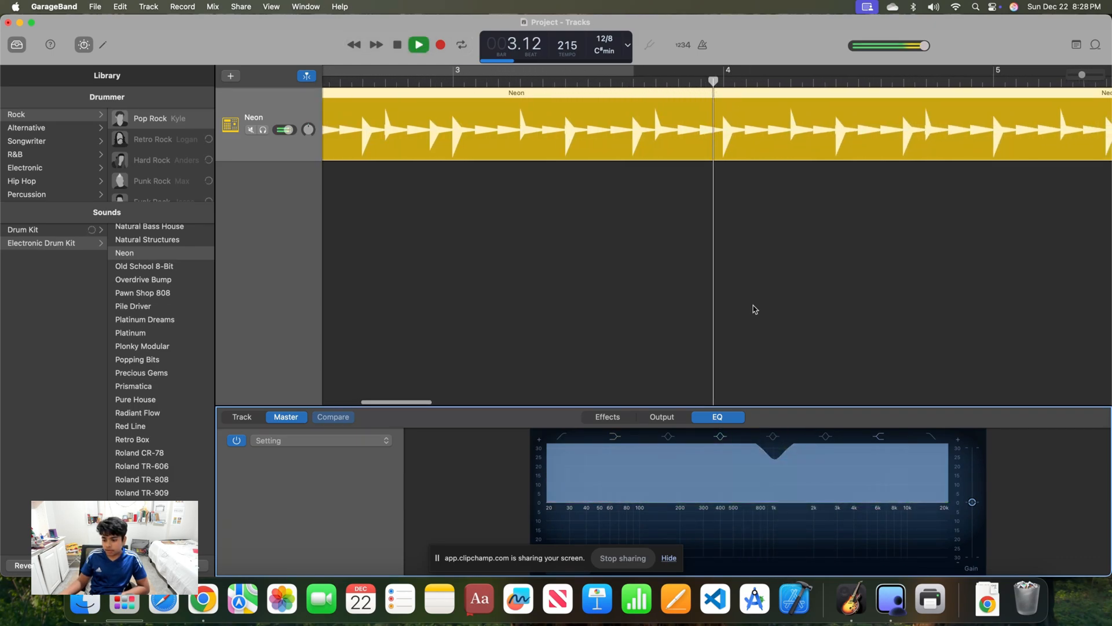
{"action": "left_click", "coordinate": [417, 48]}
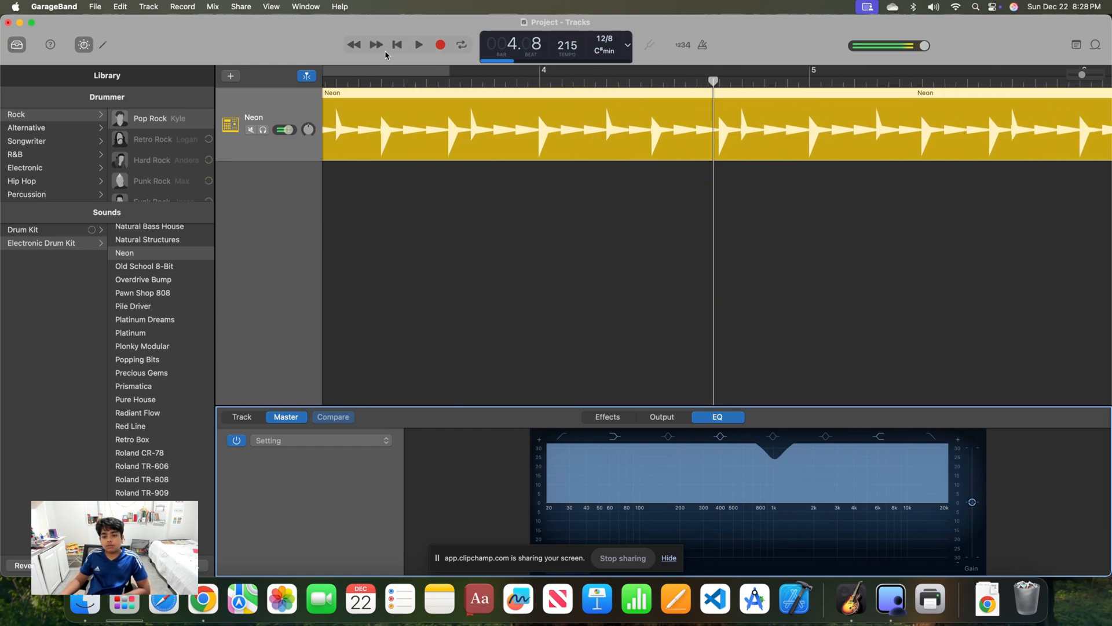
{"action": "left_click", "coordinate": [361, 47]}
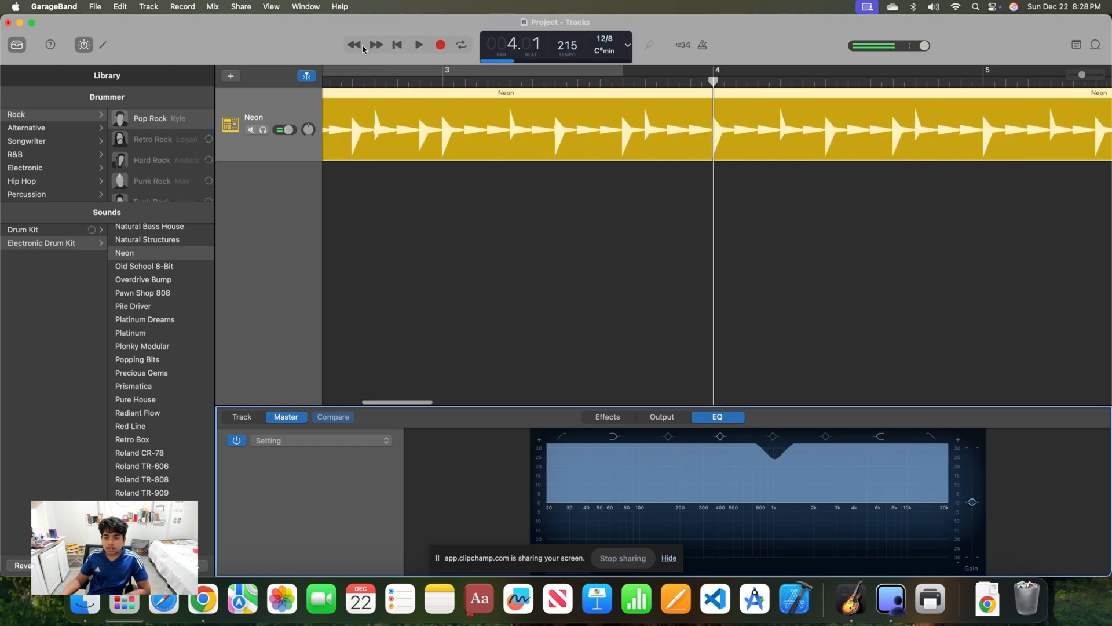
{"action": "left_click", "coordinate": [400, 46]}
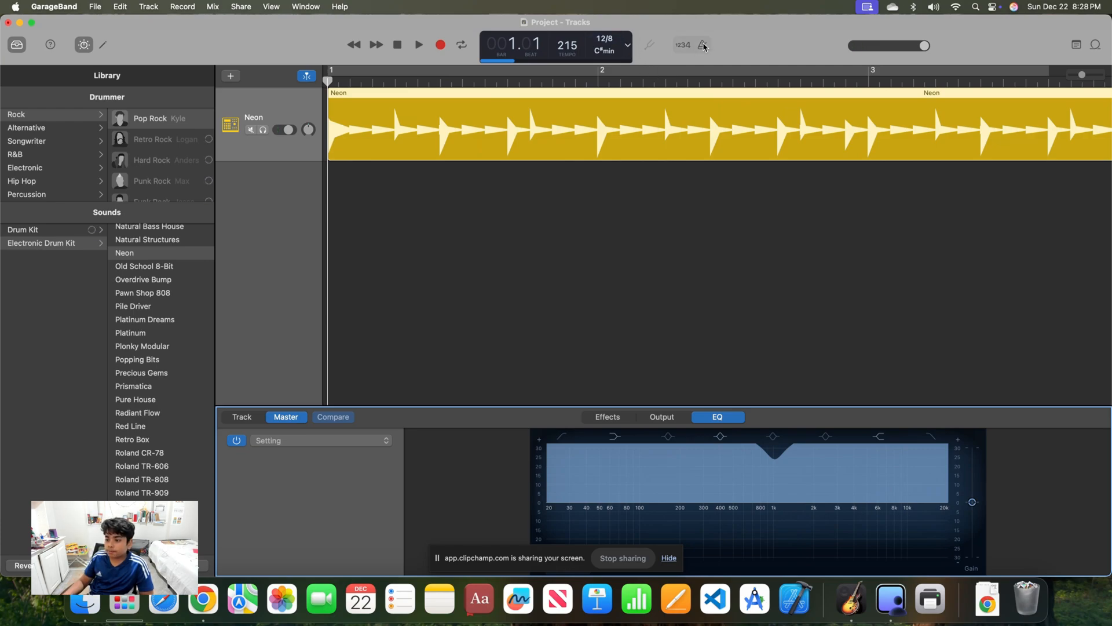
Move the Neon region to start at bar 3 and play the empty opening bars with the metronome on and off
{"action": "left_click_drag", "start_coordinate": [594, 112], "coordinate": [918, 126]}
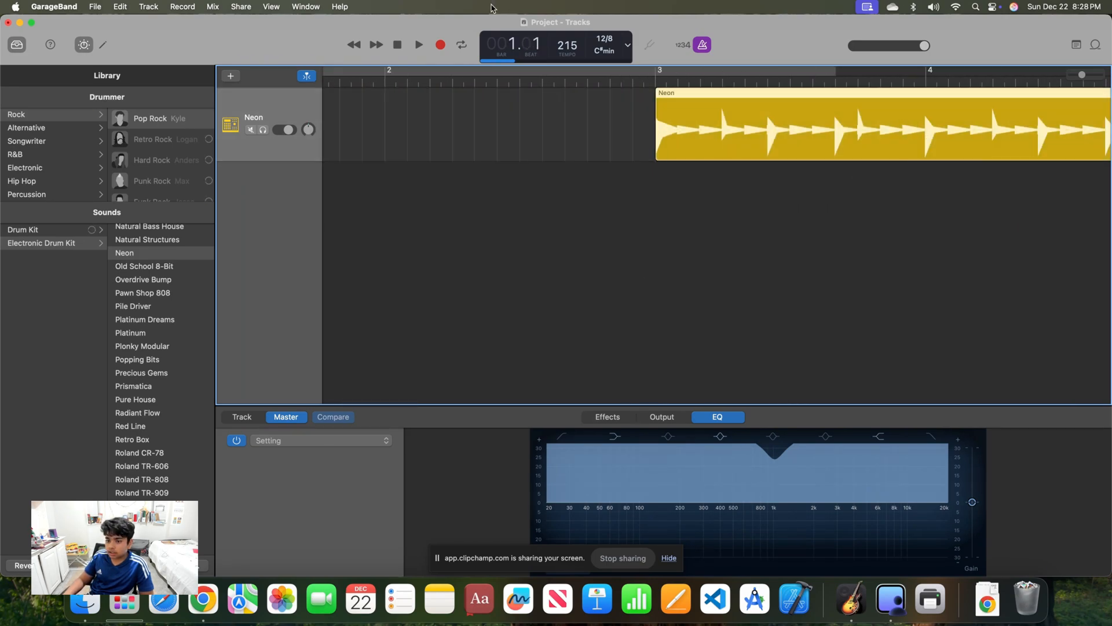
{"action": "left_click", "coordinate": [419, 46]}
{"action": "left_click", "coordinate": [422, 47]}
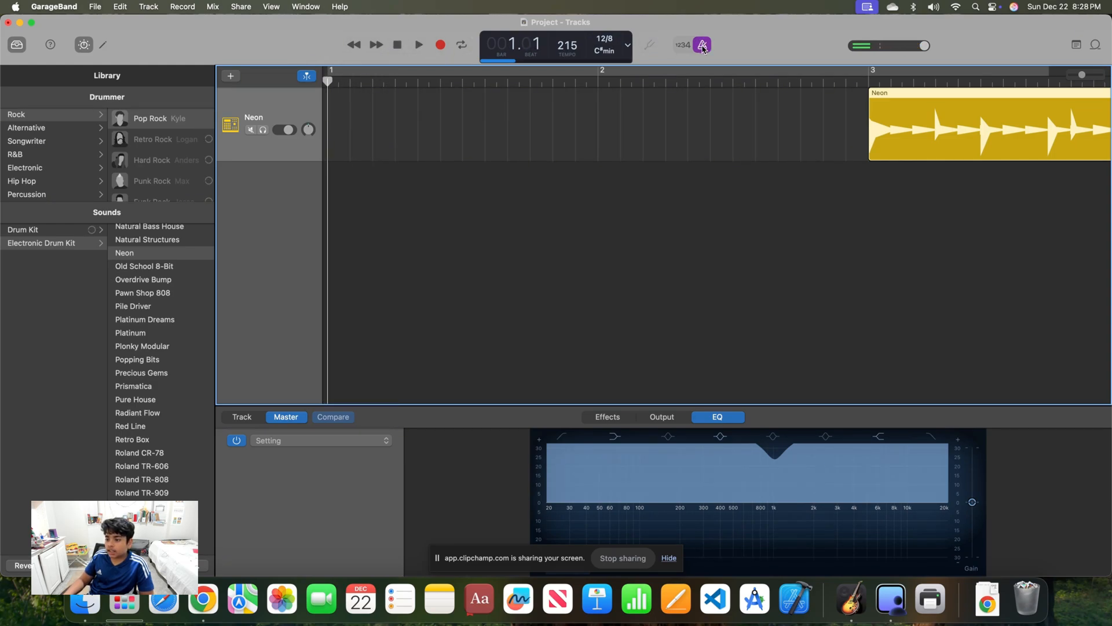
{"action": "left_click", "coordinate": [419, 46]}
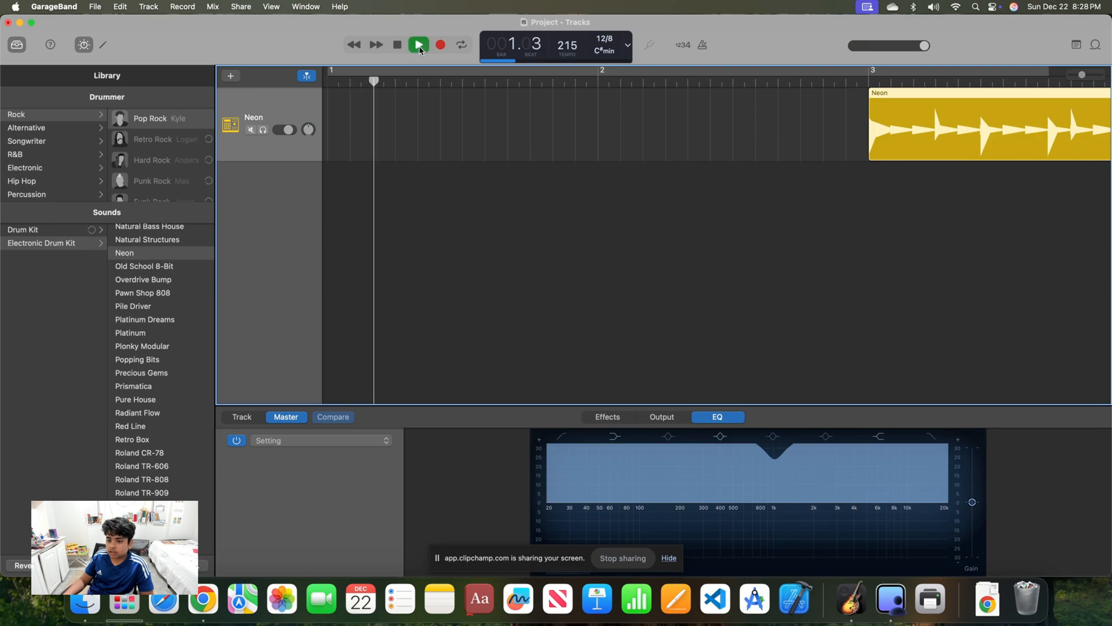
{"action": "left_click", "coordinate": [398, 45]}
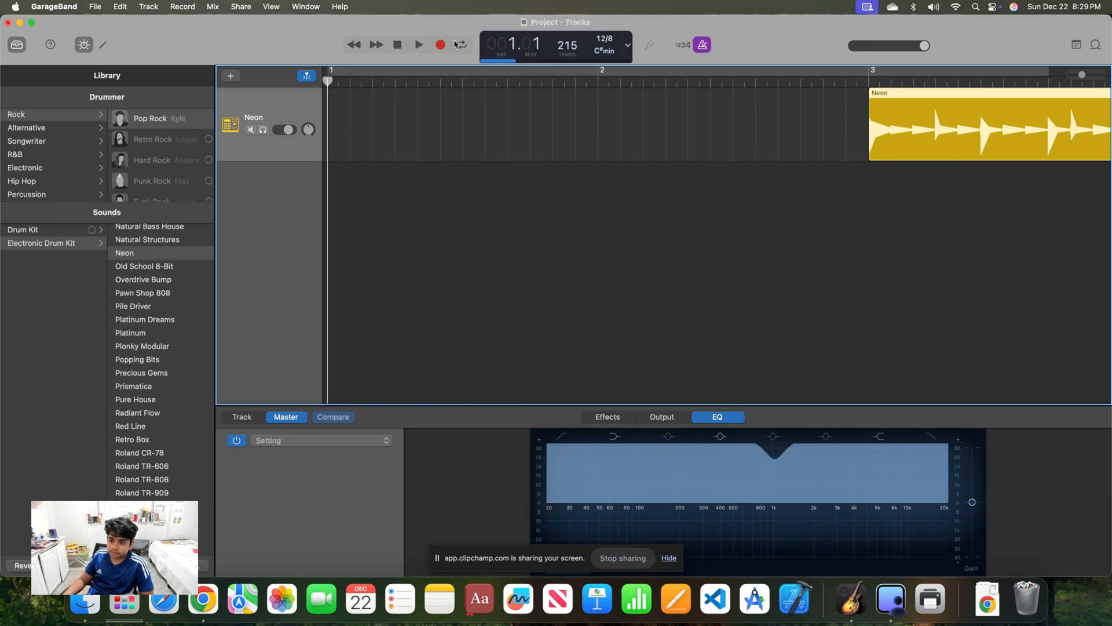
Set the tempo to 273 and play the opening bars from the start with the metronome on
{"action": "left_click", "coordinate": [417, 45]}
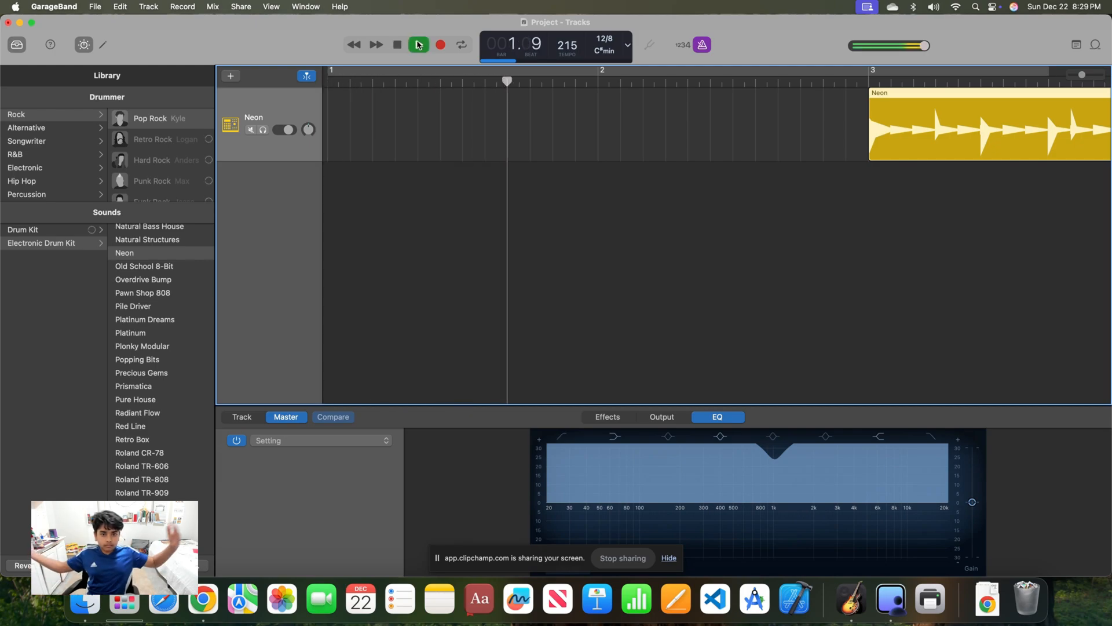
{"action": "left_click", "coordinate": [419, 45]}
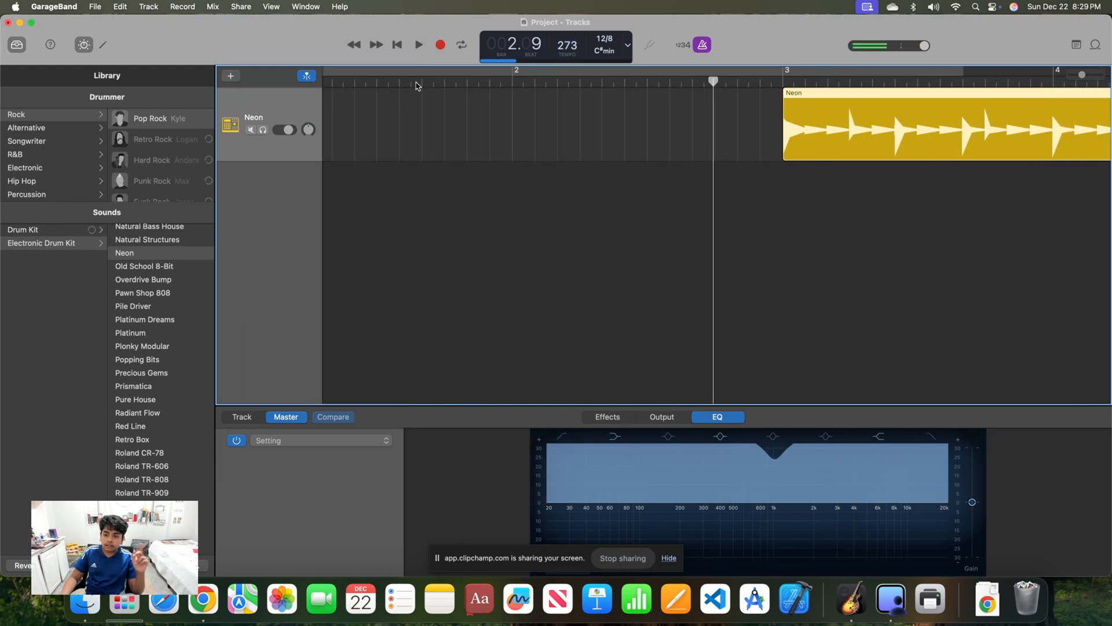
{"action": "left_click", "coordinate": [398, 48]}
{"action": "left_click", "coordinate": [417, 47]}
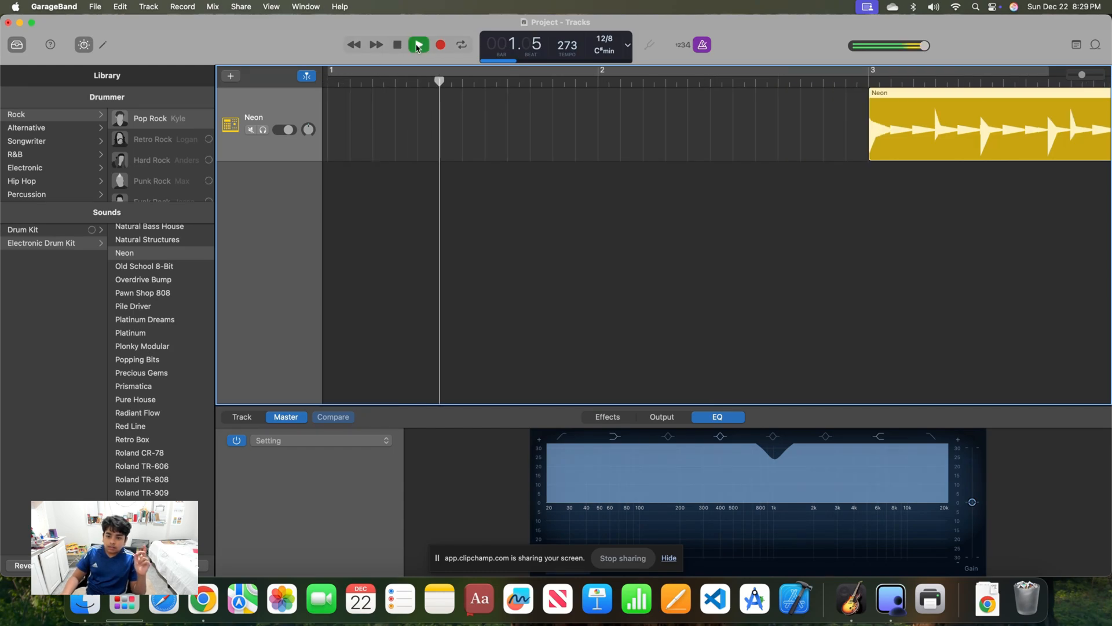
{"action": "left_click", "coordinate": [417, 47]}
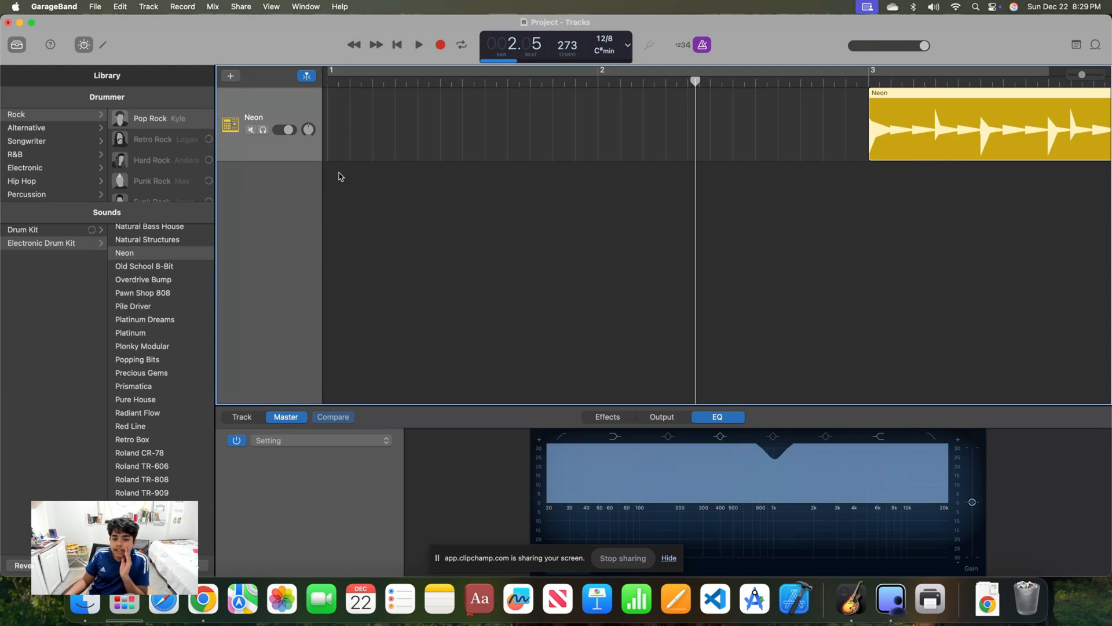
Add a second Drummer track and delete its default SoCal region
{"action": "left_click", "coordinate": [230, 77]}
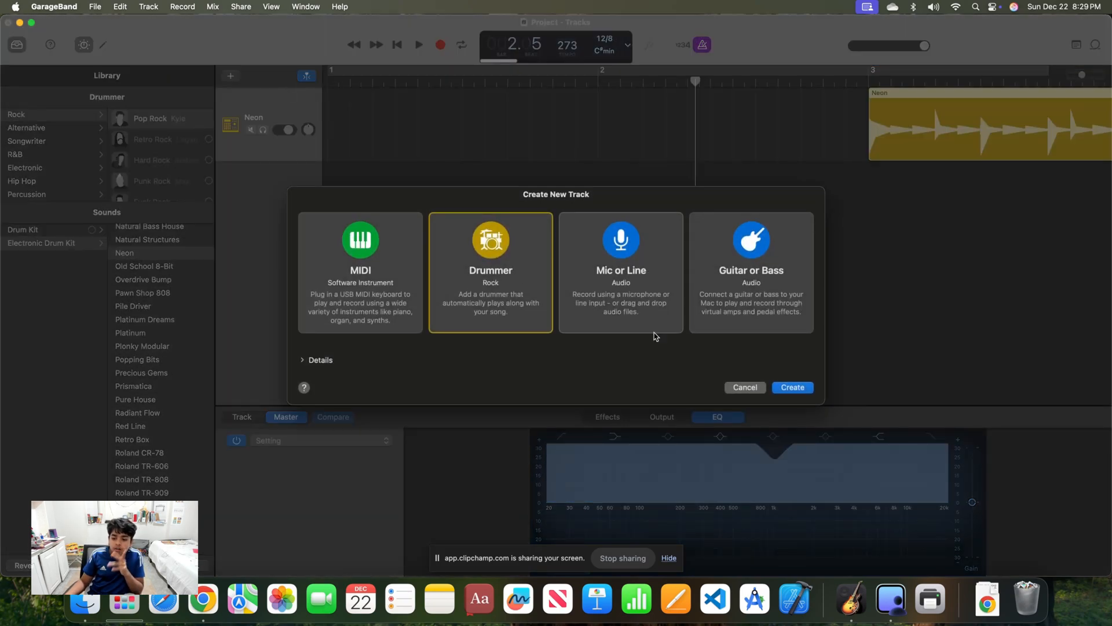
{"action": "left_click", "coordinate": [793, 387]}
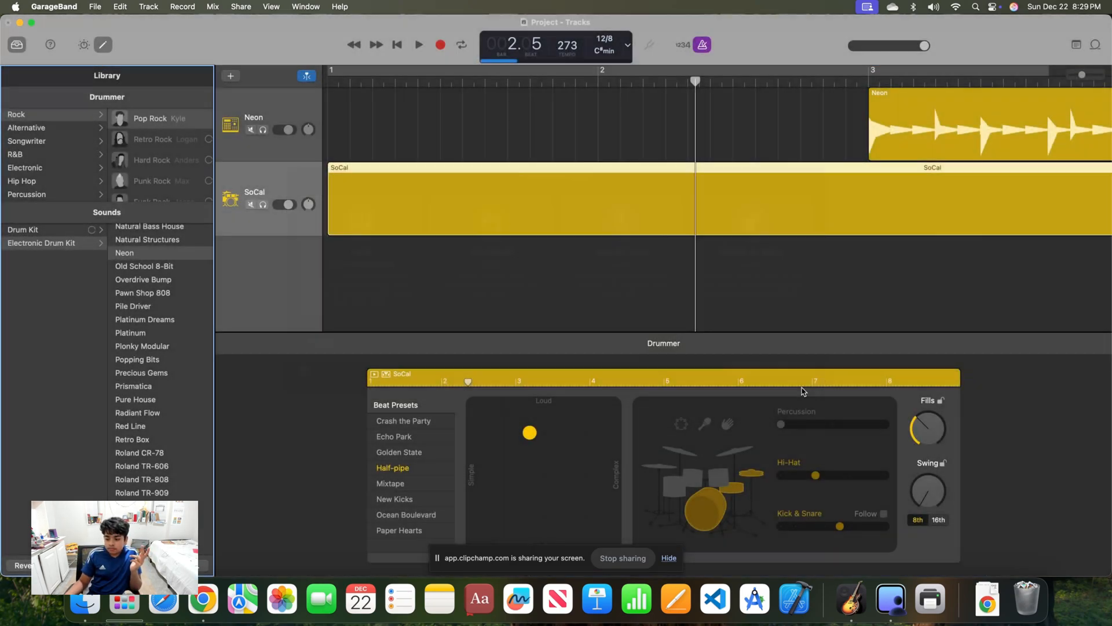
{"action": "left_click", "coordinate": [550, 207]}
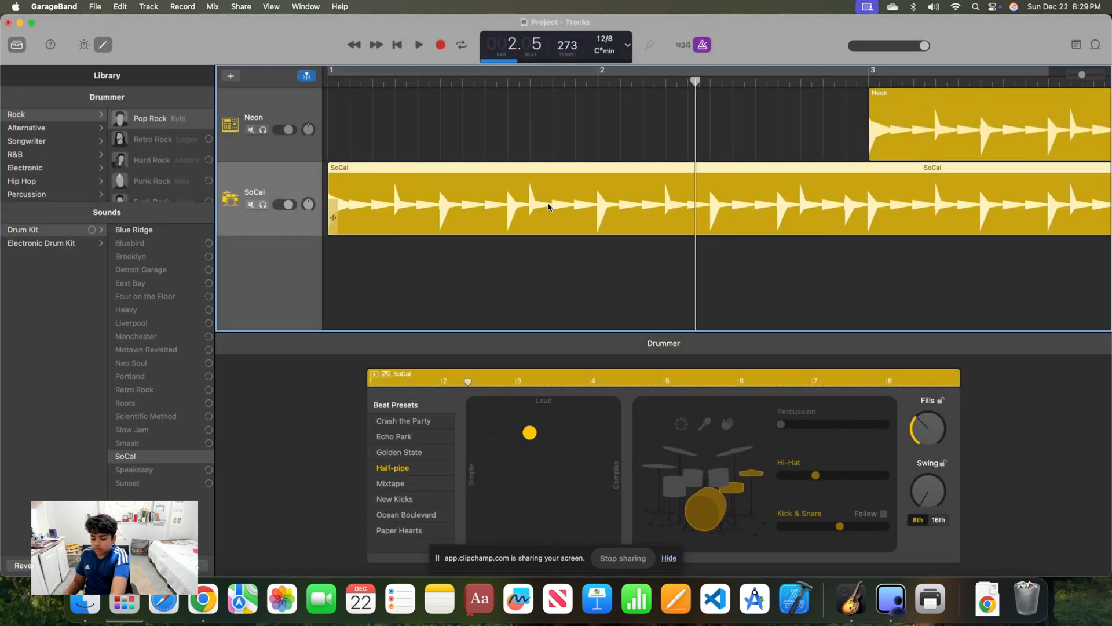
{"action": "key", "text": "Delete"}
Change the second track's sound to the Beat Machine electronic drum kit and add a drummer region at bar 1
{"action": "left_click", "coordinate": [60, 243]}
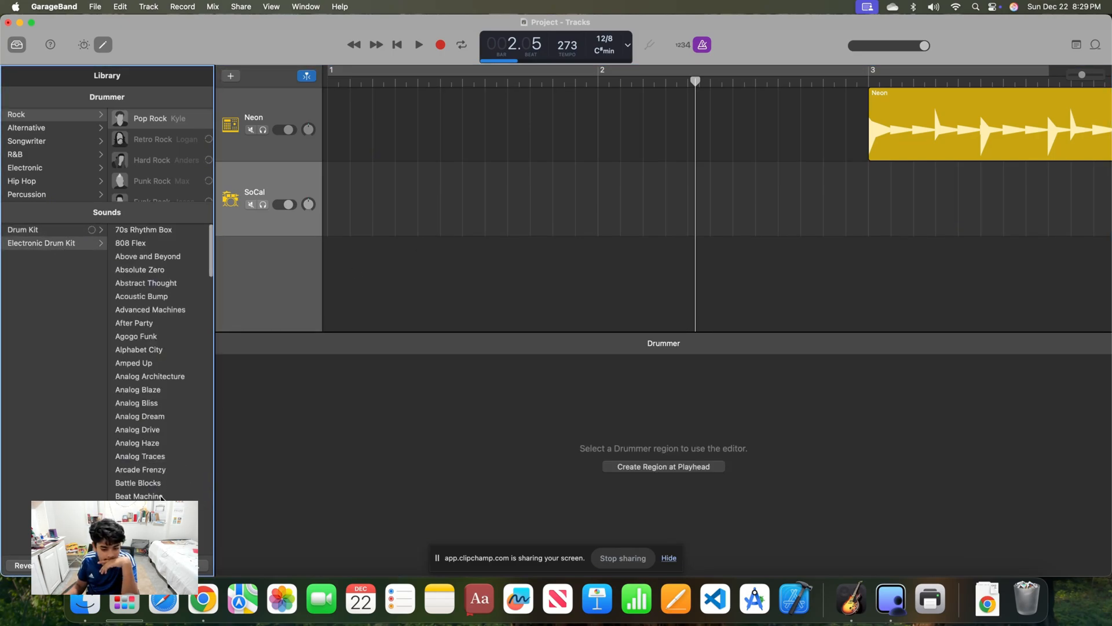
{"action": "left_click", "coordinate": [162, 496]}
{"action": "left_click", "coordinate": [332, 199]}
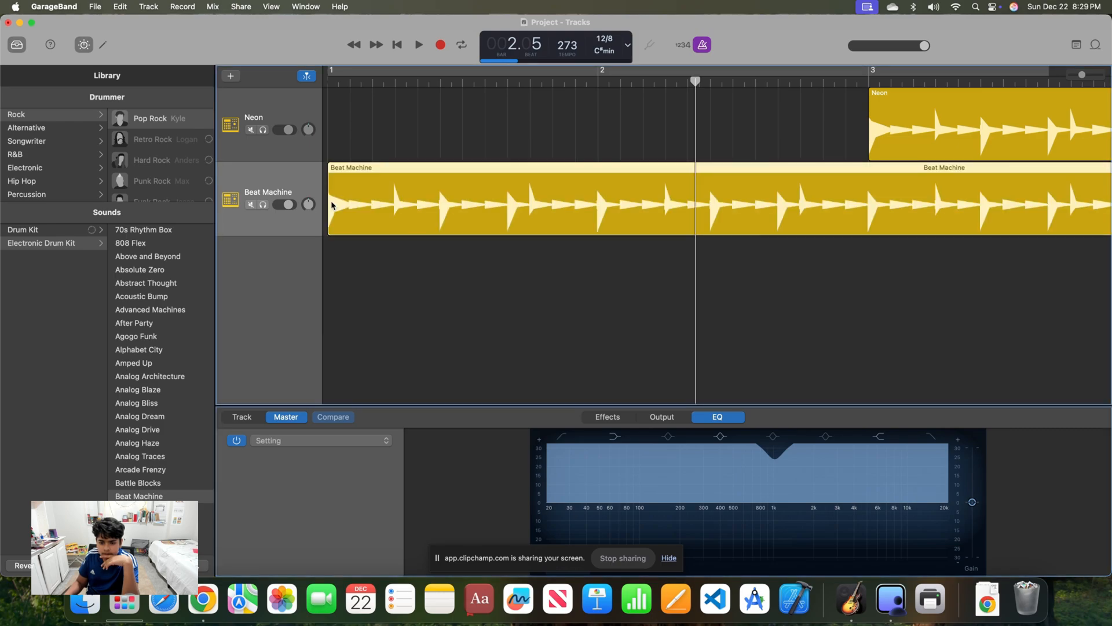
Move the Beat Machine region to start partway through bar 4 and the Neon region to start at bar 11
{"action": "scroll", "coordinate": [882, 202], "scroll_direction": "right", "scroll_amount": 15}
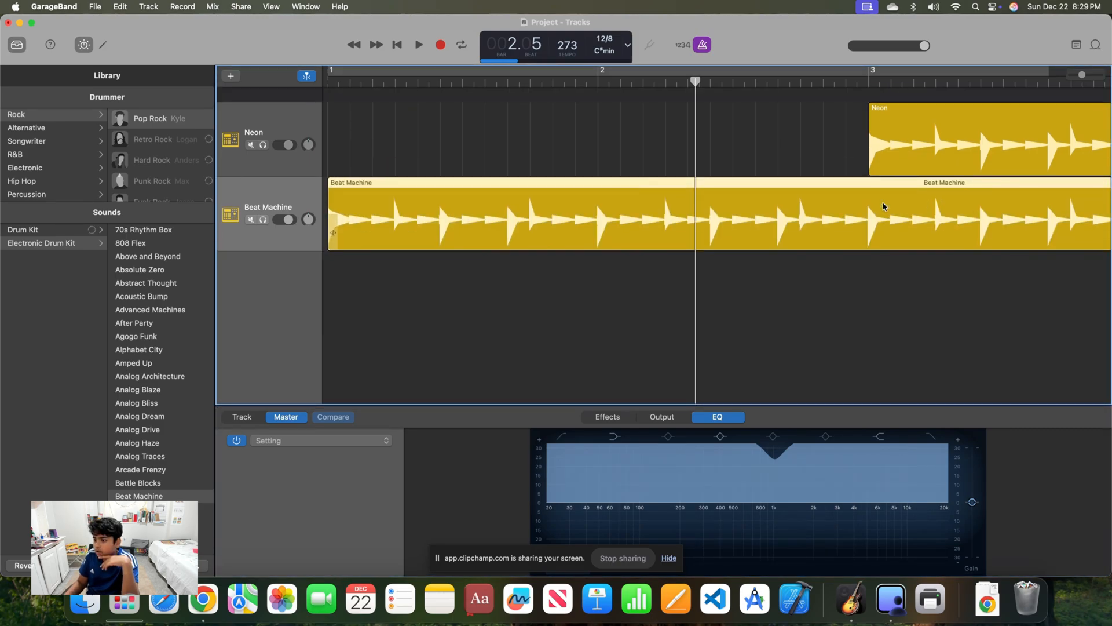
{"action": "scroll", "coordinate": [899, 202], "scroll_direction": "left", "scroll_amount": 10}
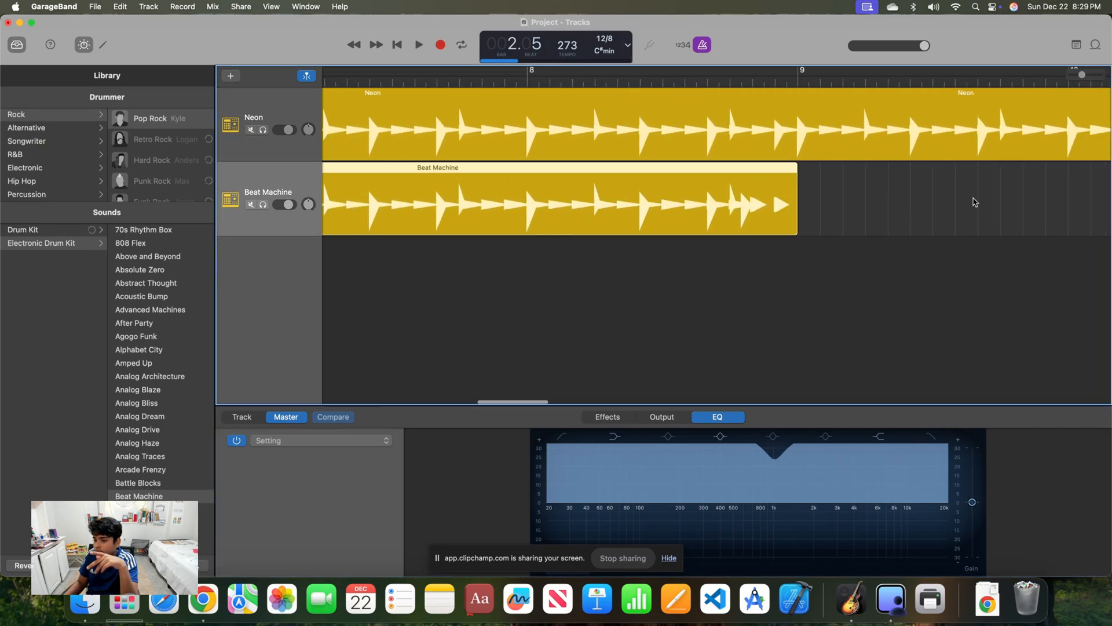
{"action": "scroll", "coordinate": [701, 179], "scroll_direction": "left", "scroll_amount": 5}
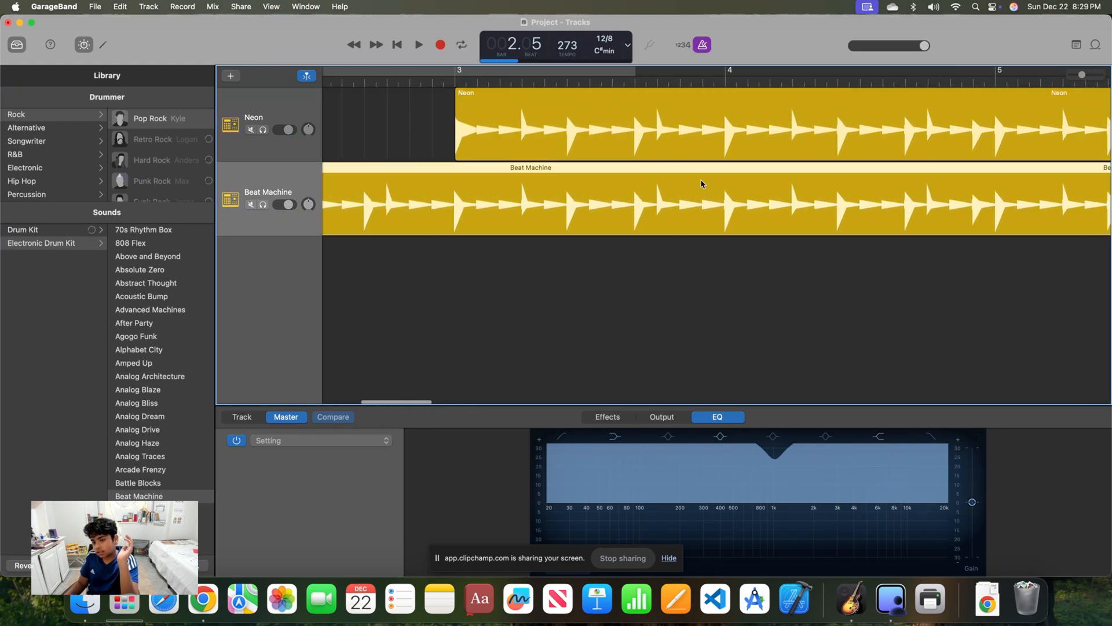
{"action": "left_click_drag", "start_coordinate": [675, 124], "coordinate": [1106, 124]}
{"action": "left_click_drag", "start_coordinate": [519, 204], "coordinate": [934, 193]}
{"action": "left_click_drag", "start_coordinate": [790, 155], "coordinate": [590, 125]}
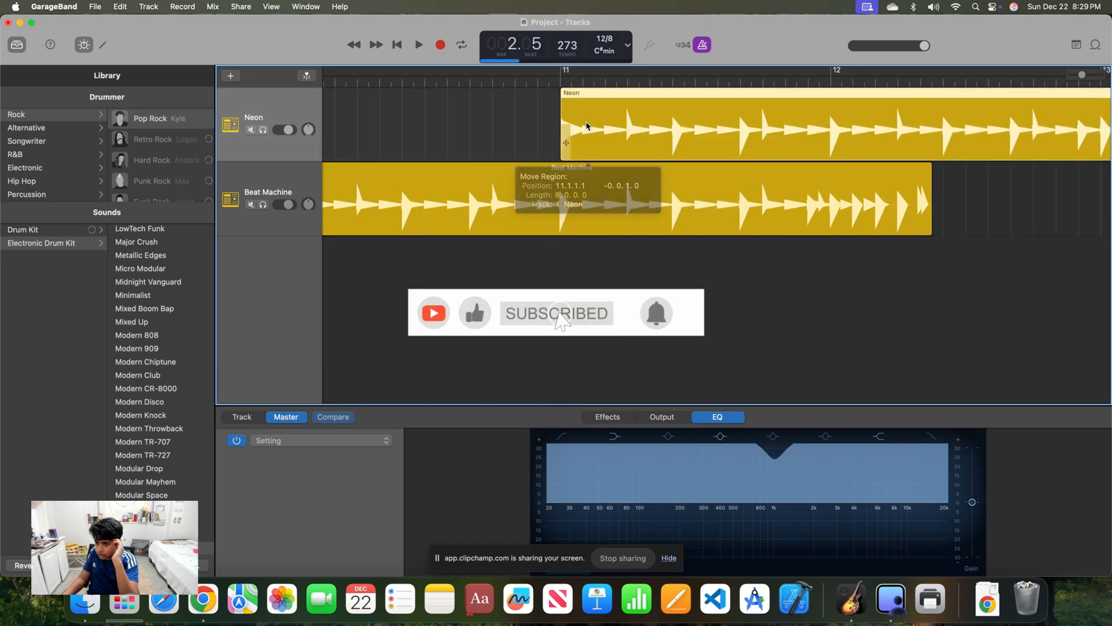
Check the positions of both regions on the timeline and set the tempo to 150
{"action": "scroll", "coordinate": [362, 132], "scroll_direction": "left", "scroll_amount": 20}
{"action": "scroll", "coordinate": [425, 149], "scroll_direction": "right", "scroll_amount": 15}
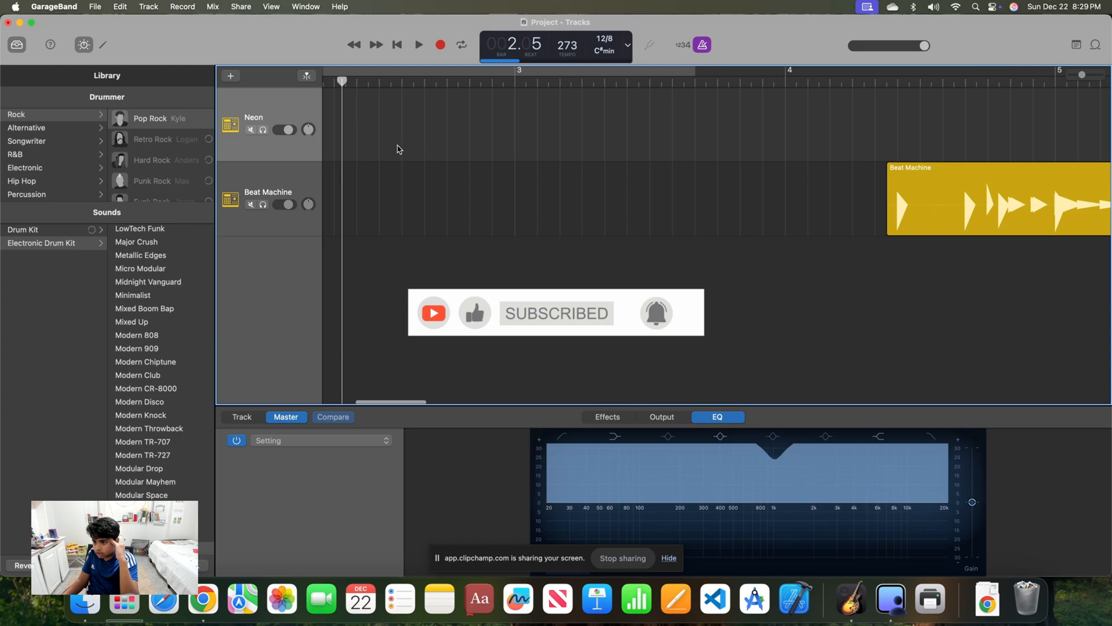
{"action": "scroll", "coordinate": [410, 243], "scroll_direction": "right", "scroll_amount": 3}
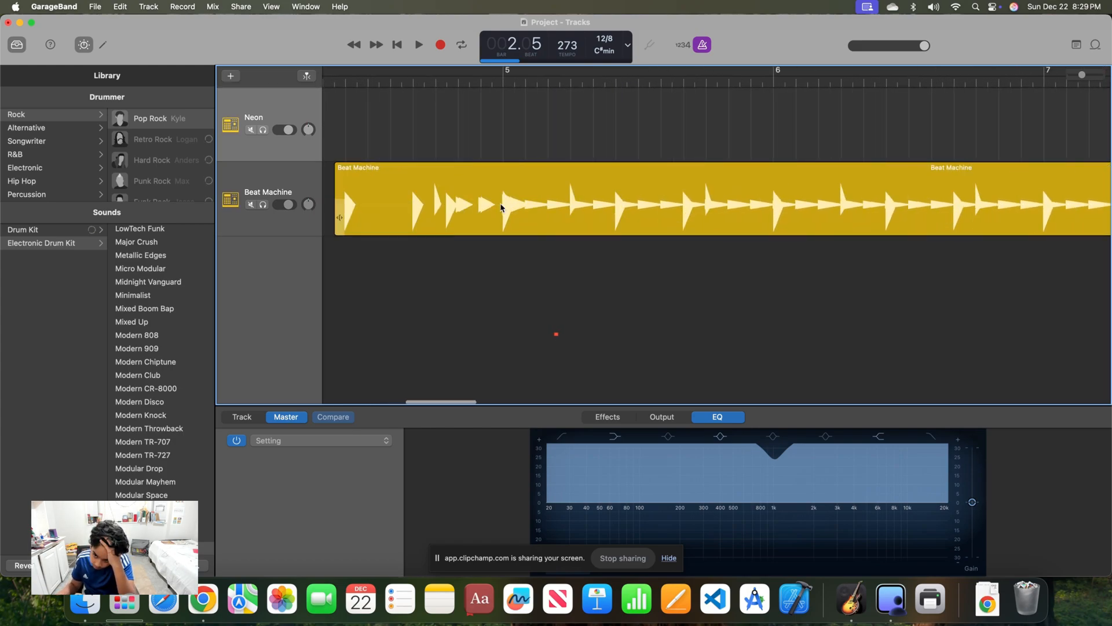
{"action": "scroll", "coordinate": [515, 203], "scroll_direction": "left", "scroll_amount": 20}
{"action": "scroll", "coordinate": [406, 179], "scroll_direction": "right", "scroll_amount": 1}
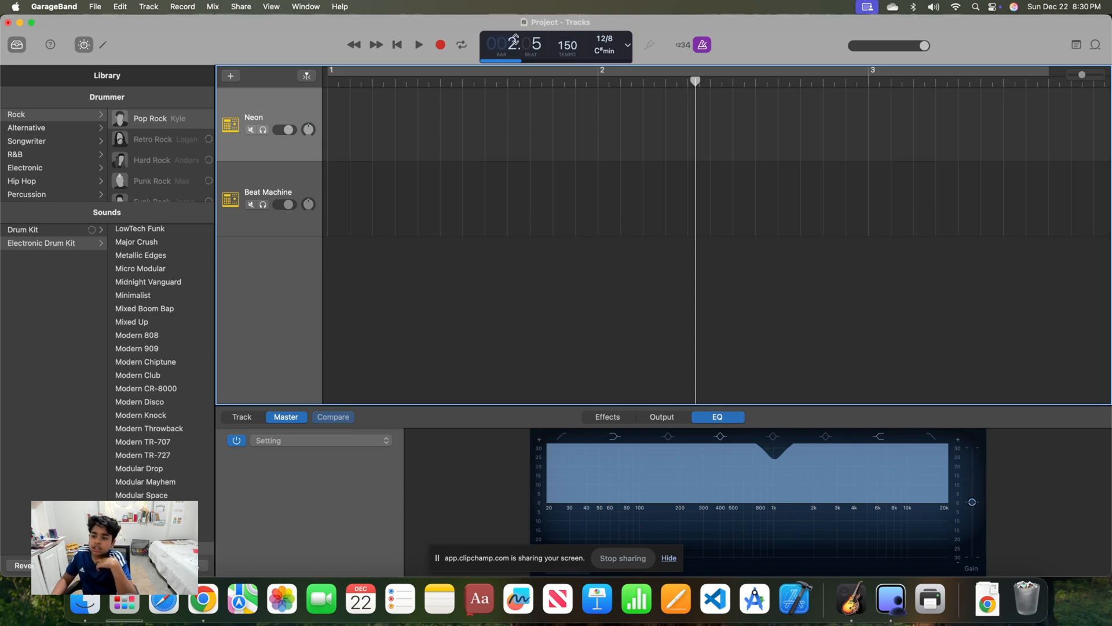
Return the playhead to the start of the project and select the Beat Machine region
{"action": "left_click", "coordinate": [395, 49]}
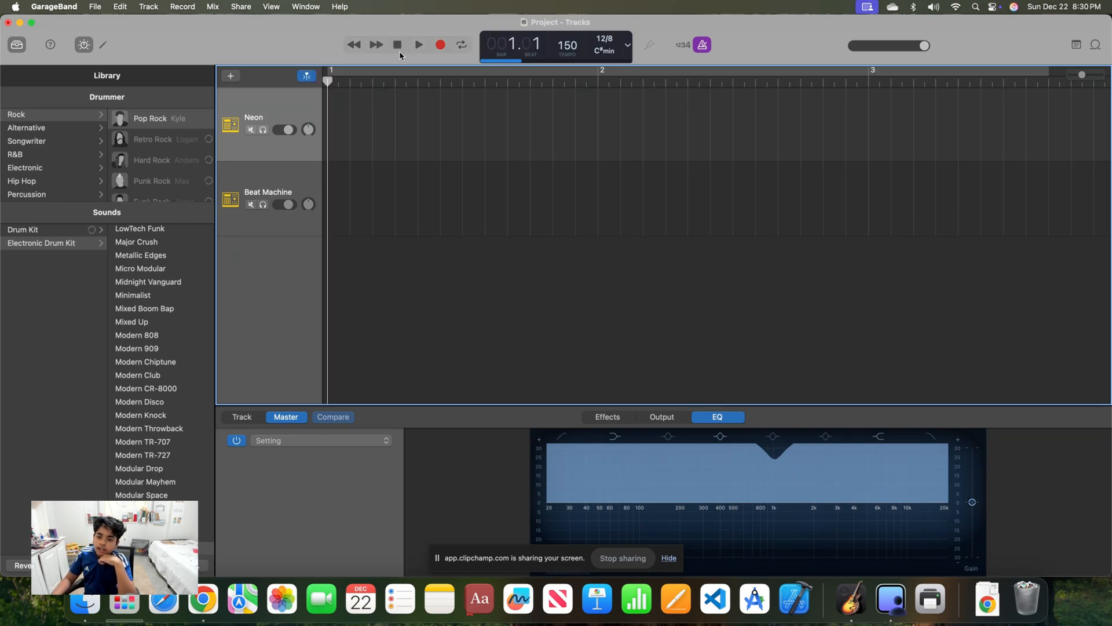
{"action": "scroll", "coordinate": [814, 257], "scroll_direction": "right", "scroll_amount": 9}
{"action": "scroll", "coordinate": [779, 258], "scroll_direction": "right", "scroll_amount": 1}
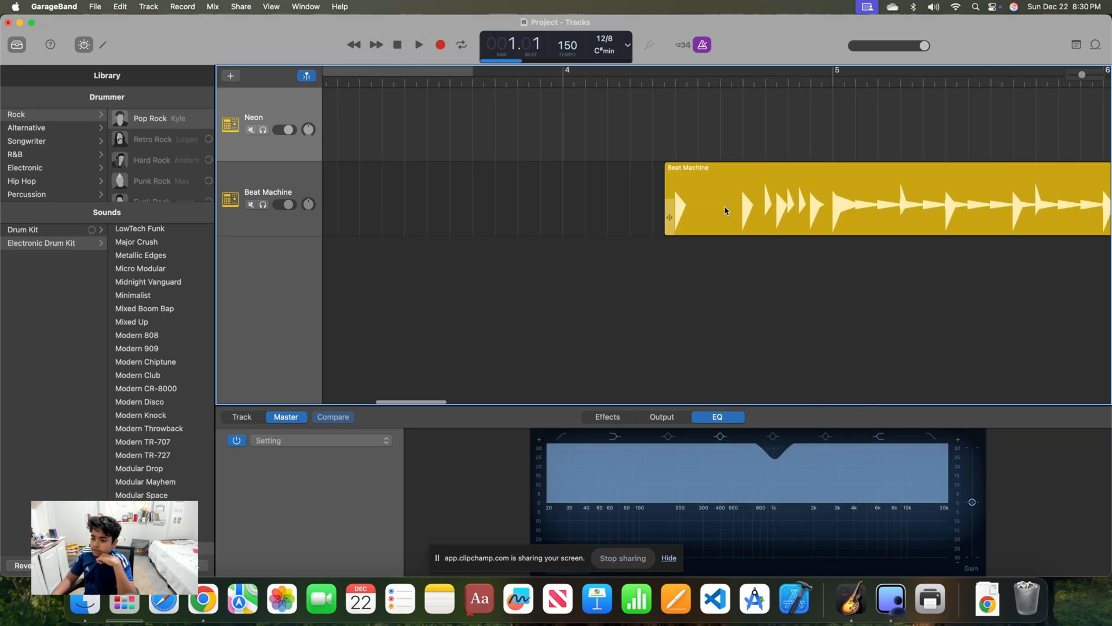
{"action": "left_click", "coordinate": [725, 211]}
Reshape the master EQ with the low shelf at about 11900 Hz and +23.8 dB, and the deep cut just above 1 kHz
{"action": "left_click_drag", "start_coordinate": [772, 523], "coordinate": [768, 559]}
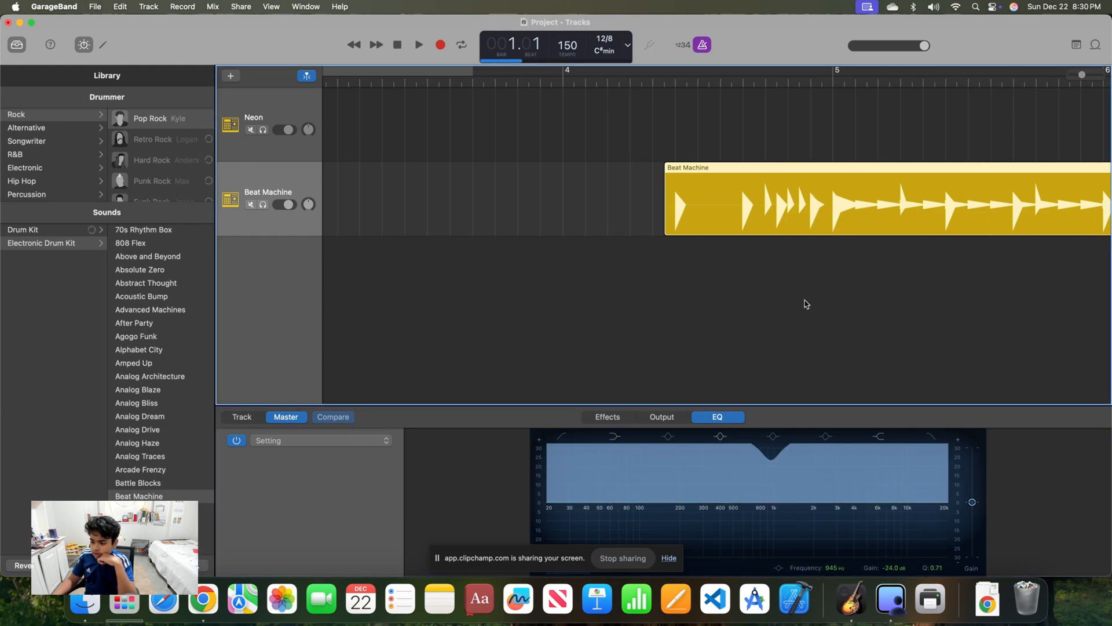
{"action": "left_click_drag", "start_coordinate": [868, 449], "coordinate": [747, 446]}
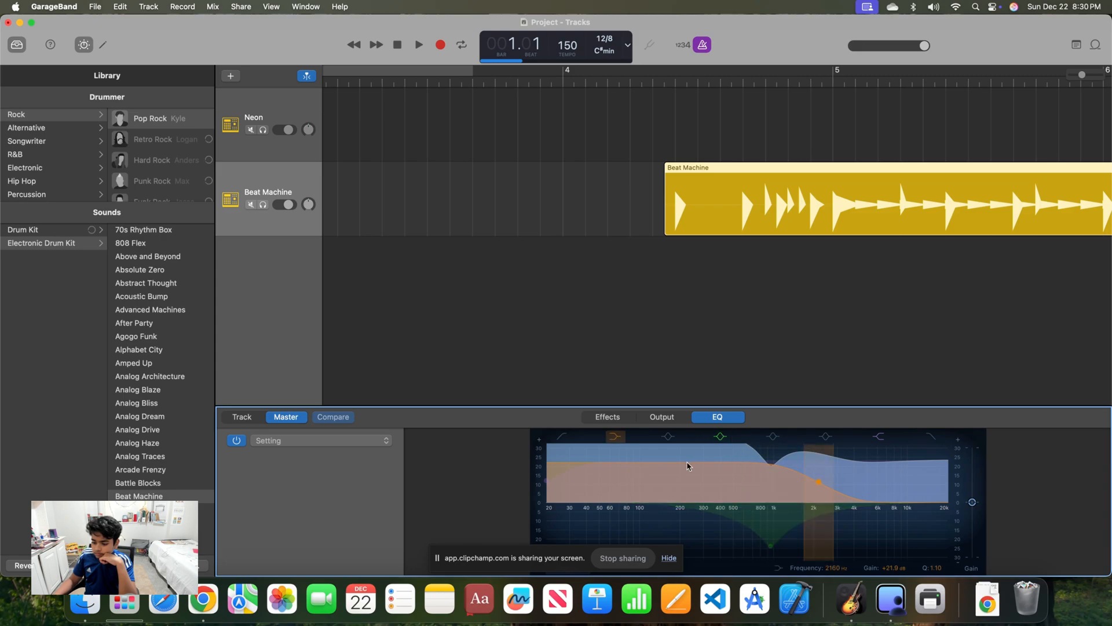
{"action": "left_click_drag", "start_coordinate": [851, 467], "coordinate": [951, 431]}
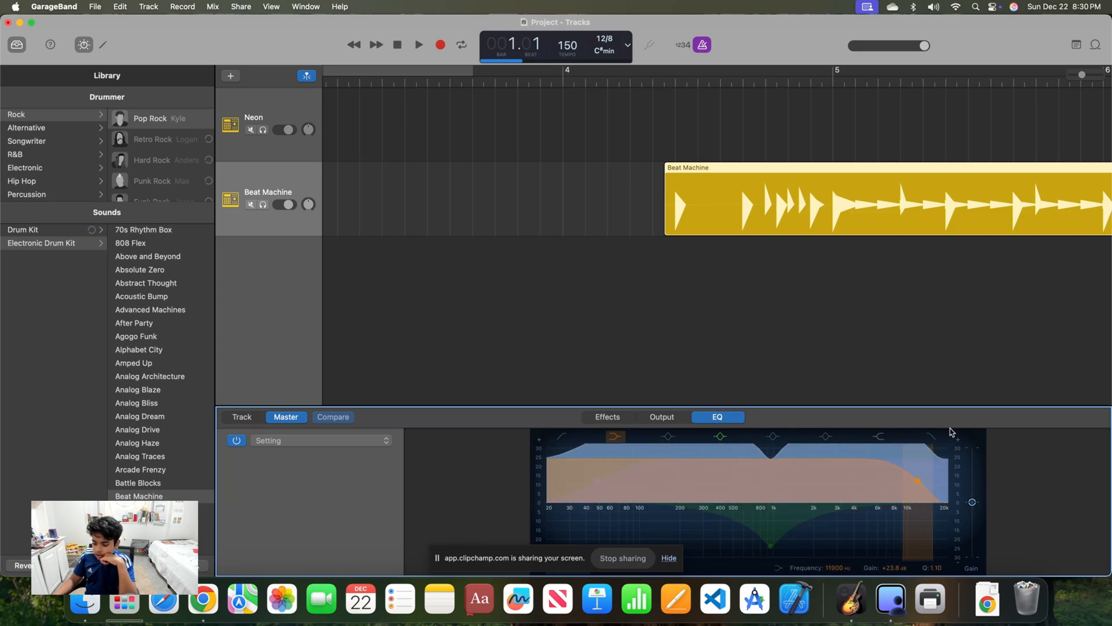
{"action": "left_click_drag", "start_coordinate": [770, 544], "coordinate": [805, 579]}
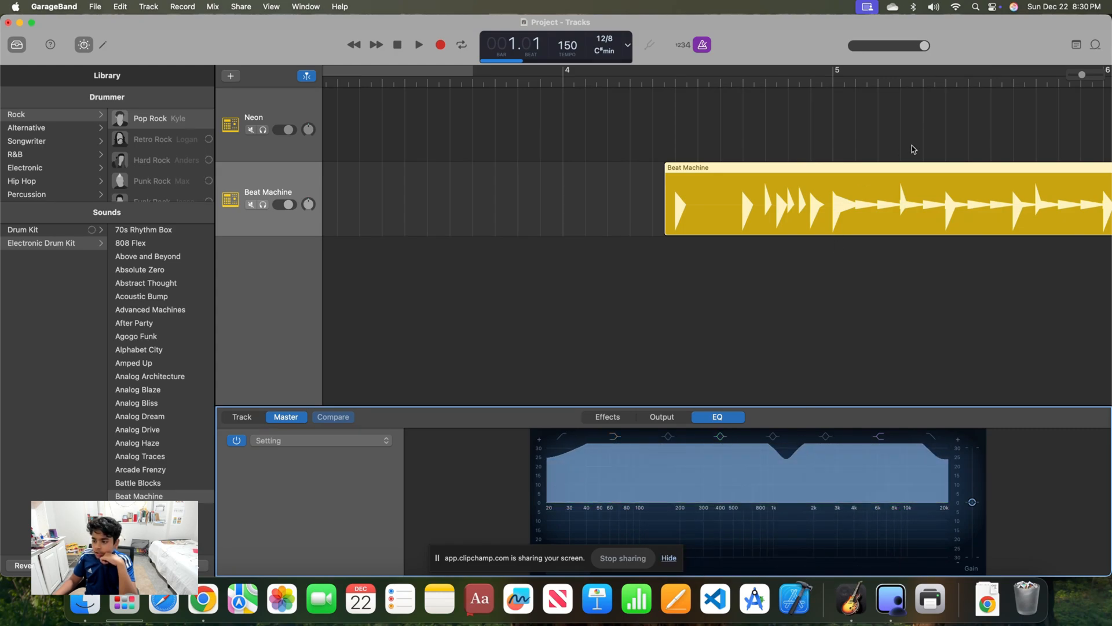
Play the arrangement from the start and raise the tempo to 204 during playback
{"action": "scroll", "coordinate": [915, 179], "scroll_direction": "right", "scroll_amount": 15}
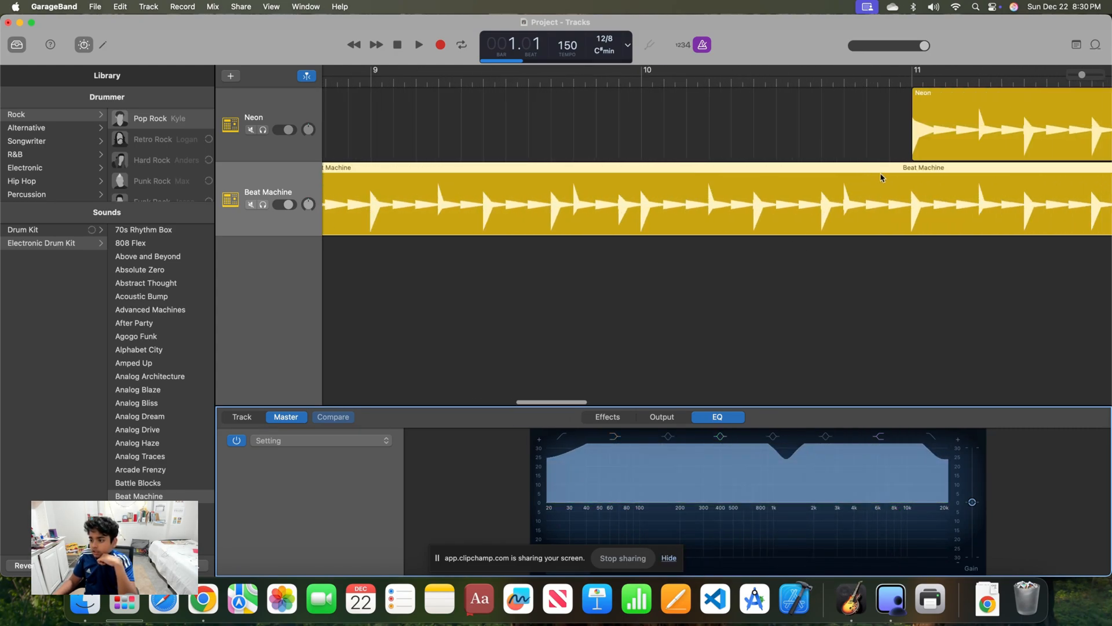
{"action": "scroll", "coordinate": [876, 179], "scroll_direction": "right", "scroll_amount": 5}
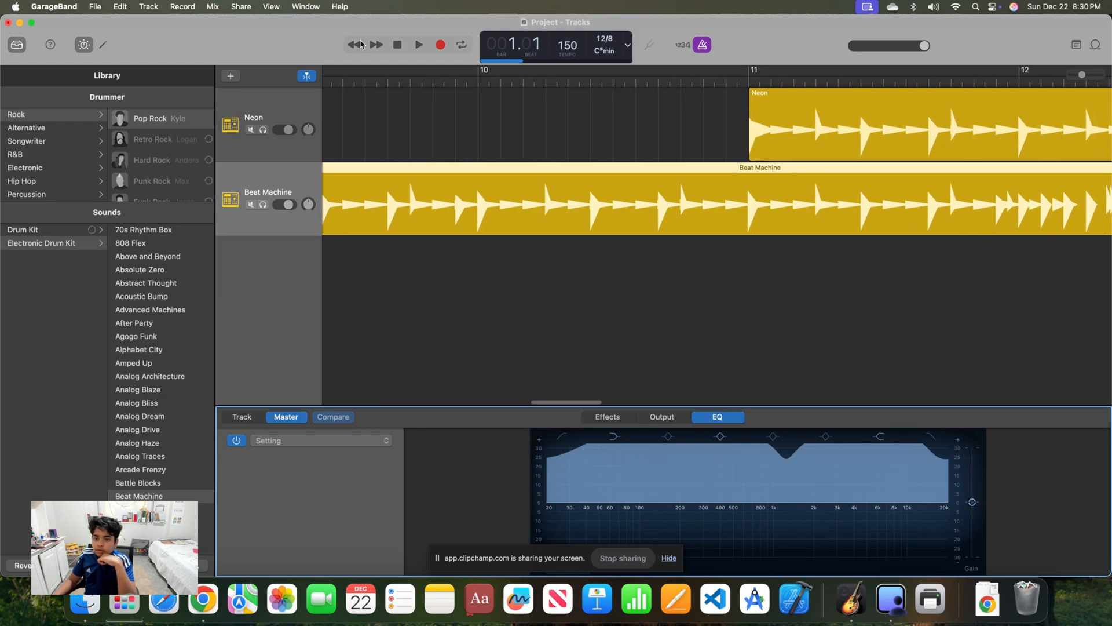
{"action": "left_click", "coordinate": [421, 45]}
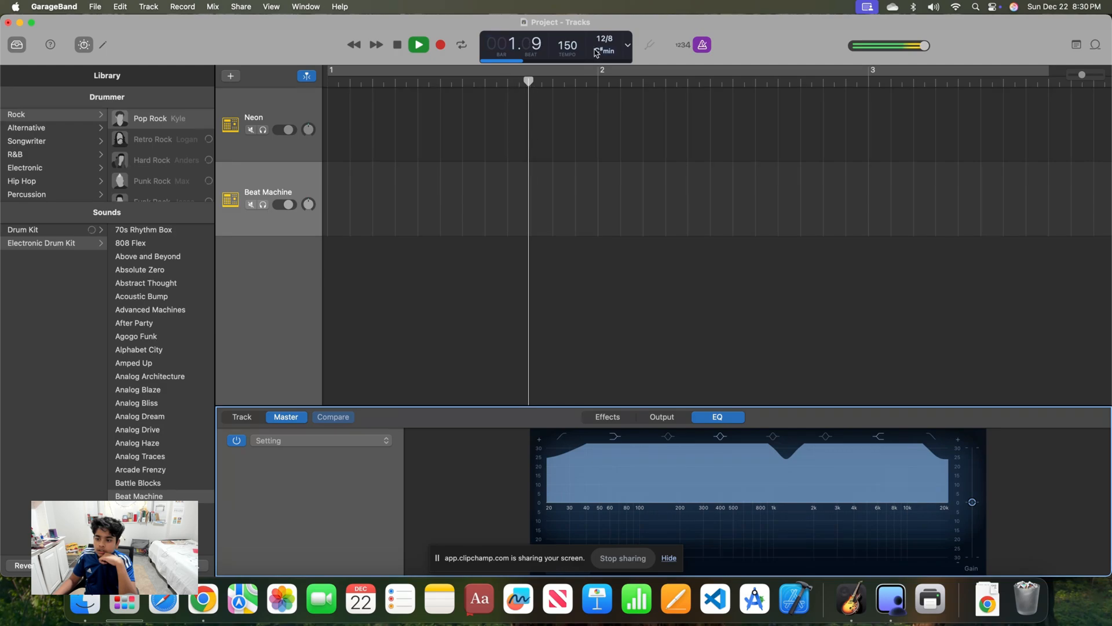
{"action": "left_click_drag", "start_coordinate": [567, 45], "coordinate": [567, 13]}
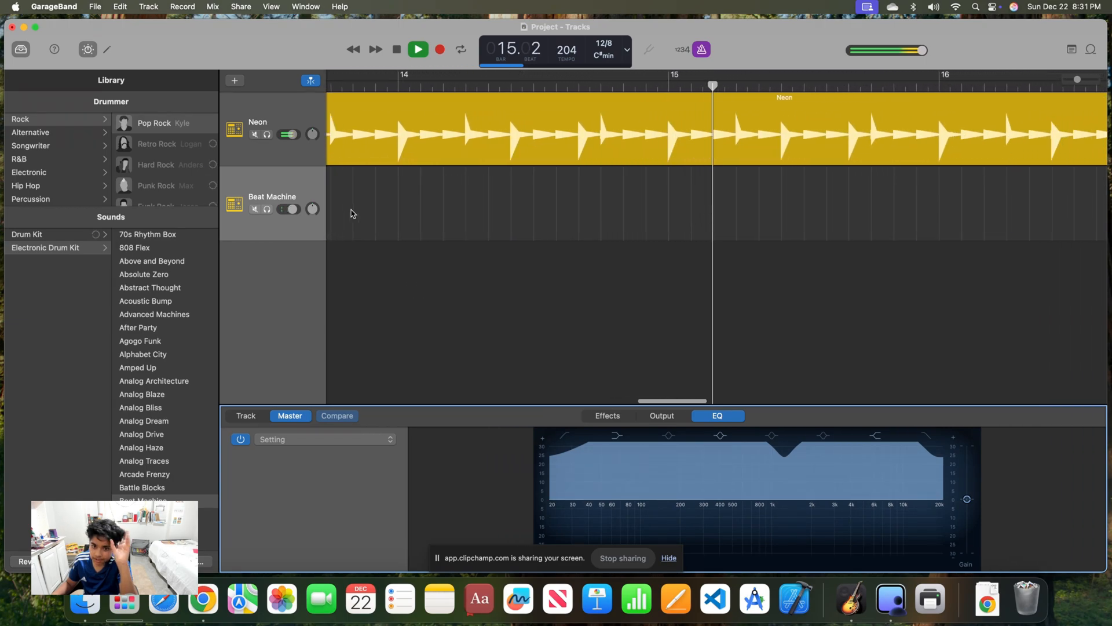
Turn the metronome off and back on while the project plays
{"action": "left_click", "coordinate": [702, 50]}
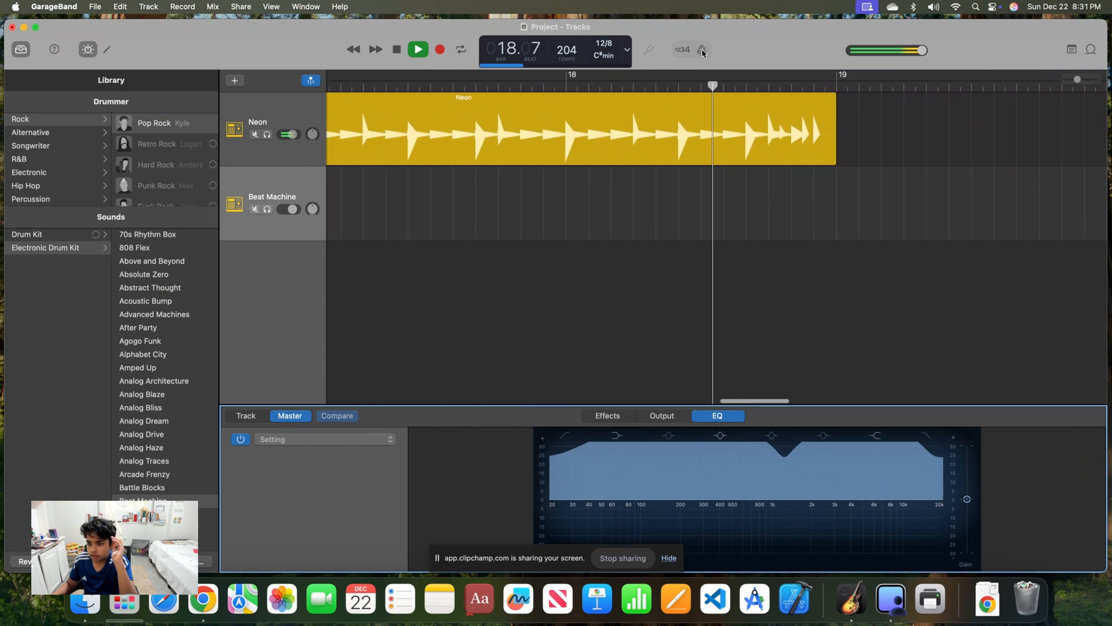
{"action": "left_click", "coordinate": [702, 51]}
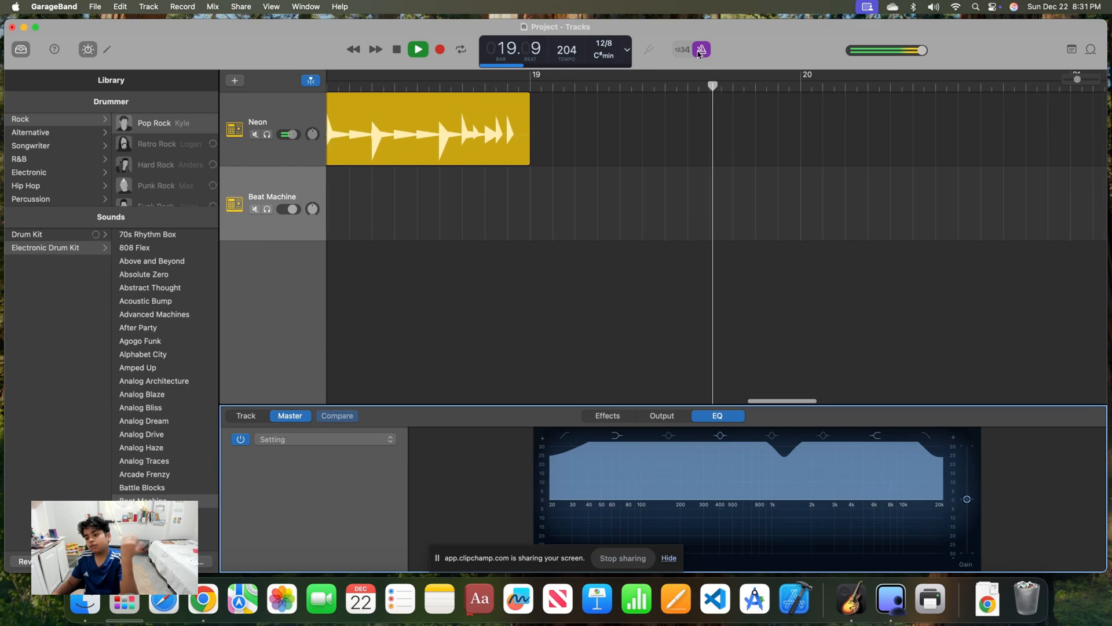